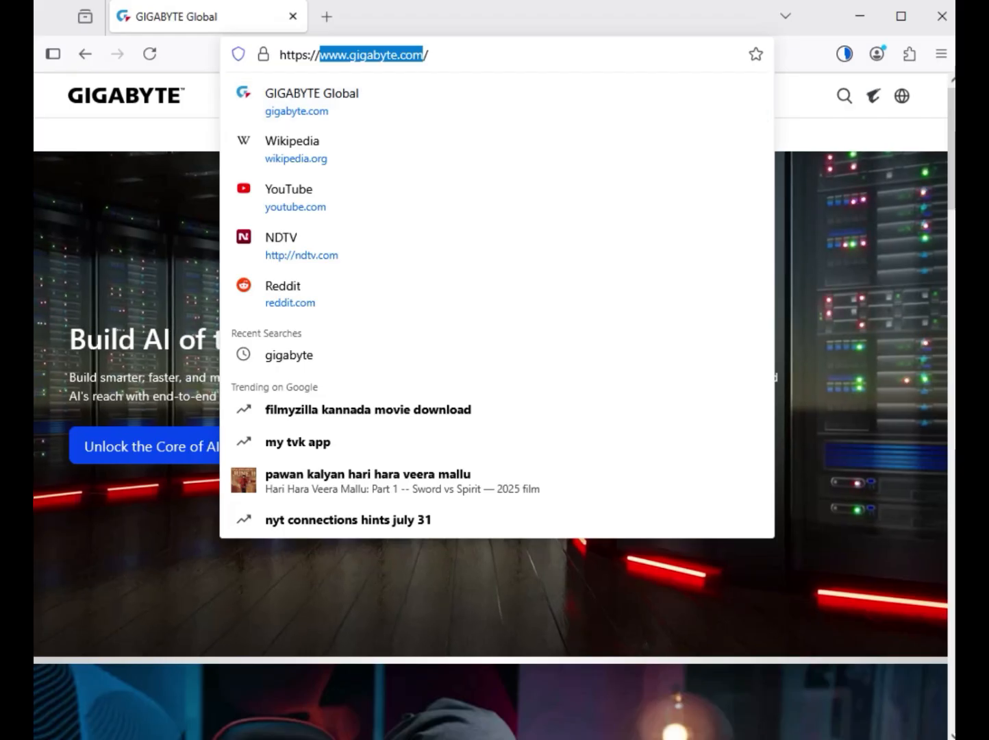
Step: Search the GIGABYTE site for "B760M GAMING X DDR4"
{"action": "left_click", "coordinate": [836, 226]}
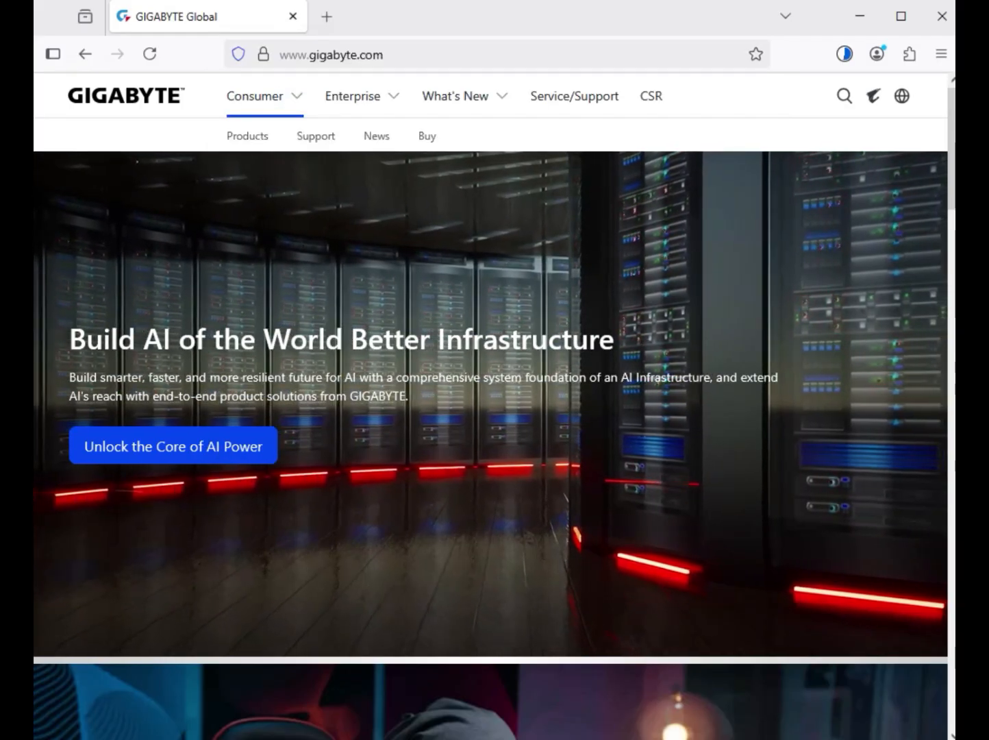
{"action": "left_click", "coordinate": [844, 96]}
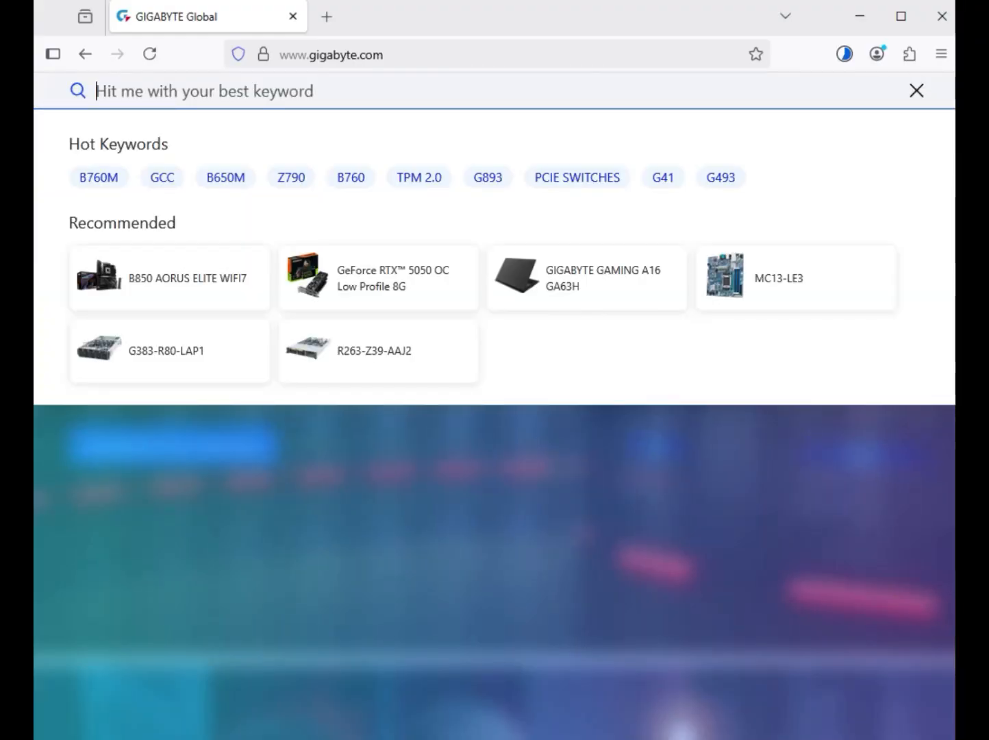
{"action": "type", "text": "B760M GAMING X DDR4"}
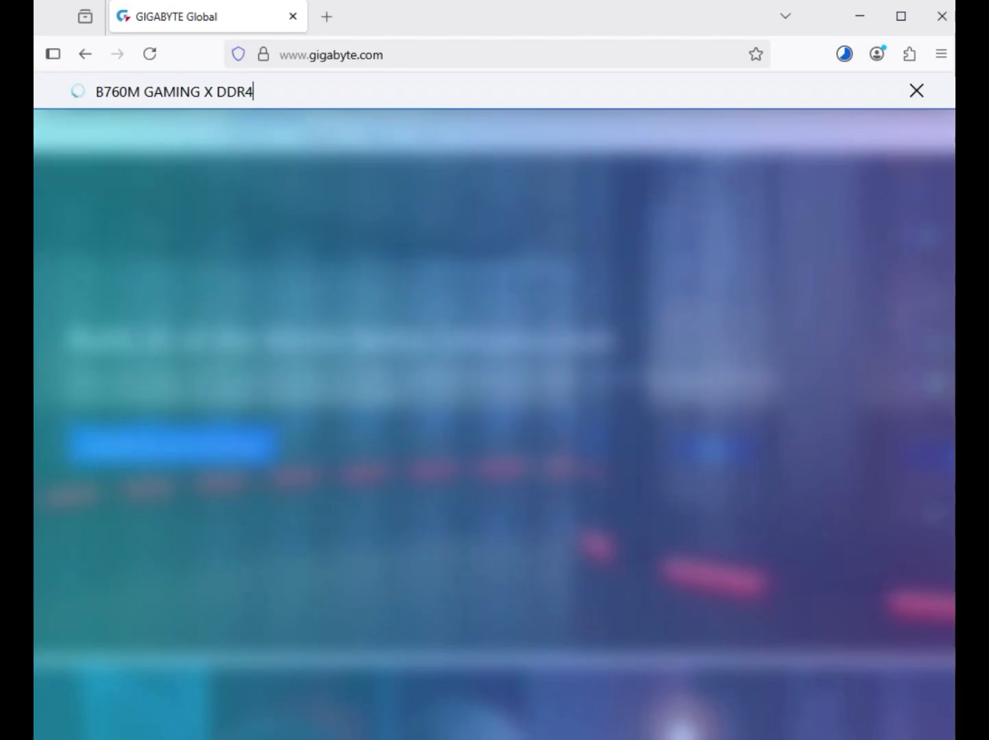
{"action": "key", "text": "Return"}
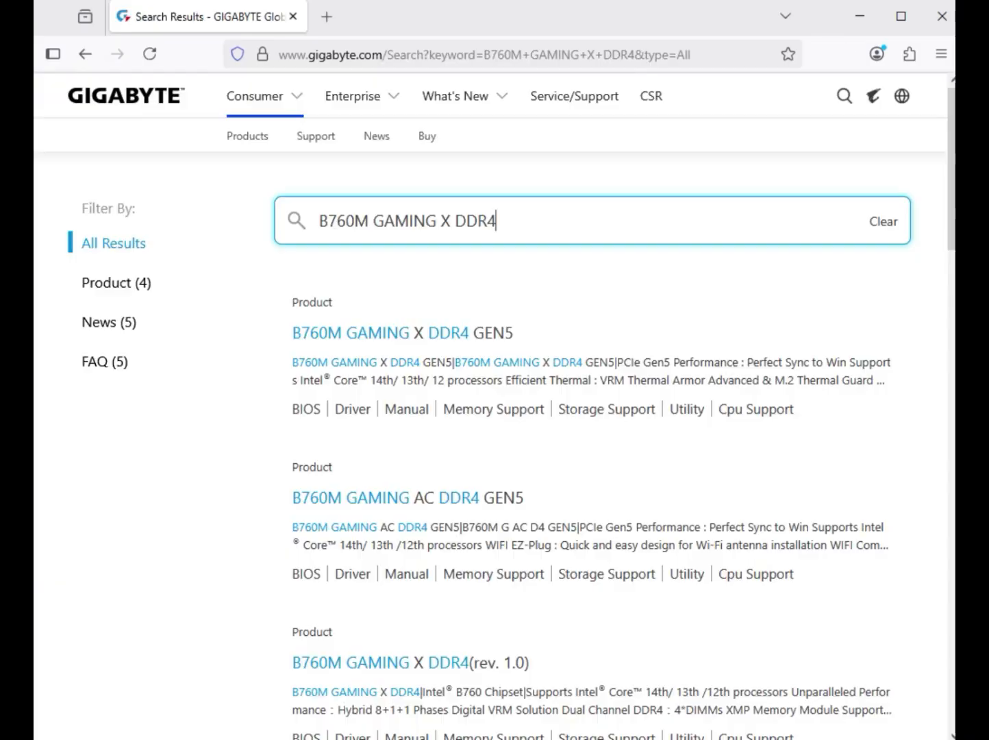
Step: Filter the search results to products and open the B760M GAMING X DDR4 (rev. 1.0) motherboard page
{"action": "left_click_drag", "start_coordinate": [157, 285], "coordinate": [90, 283]}
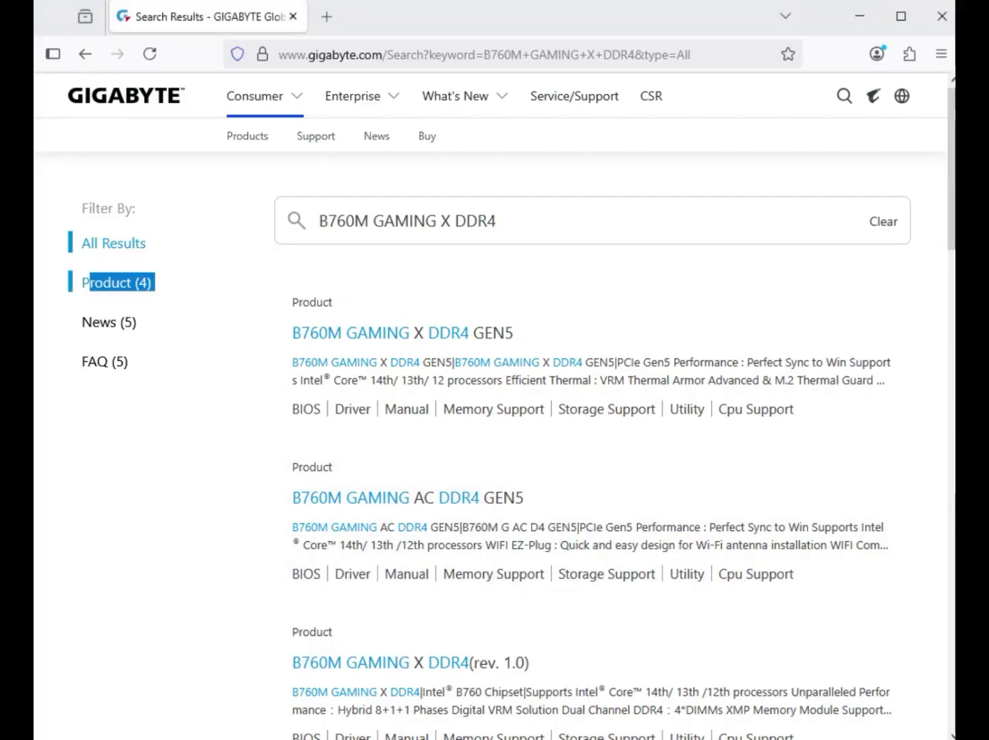
{"action": "left_click", "coordinate": [96, 283]}
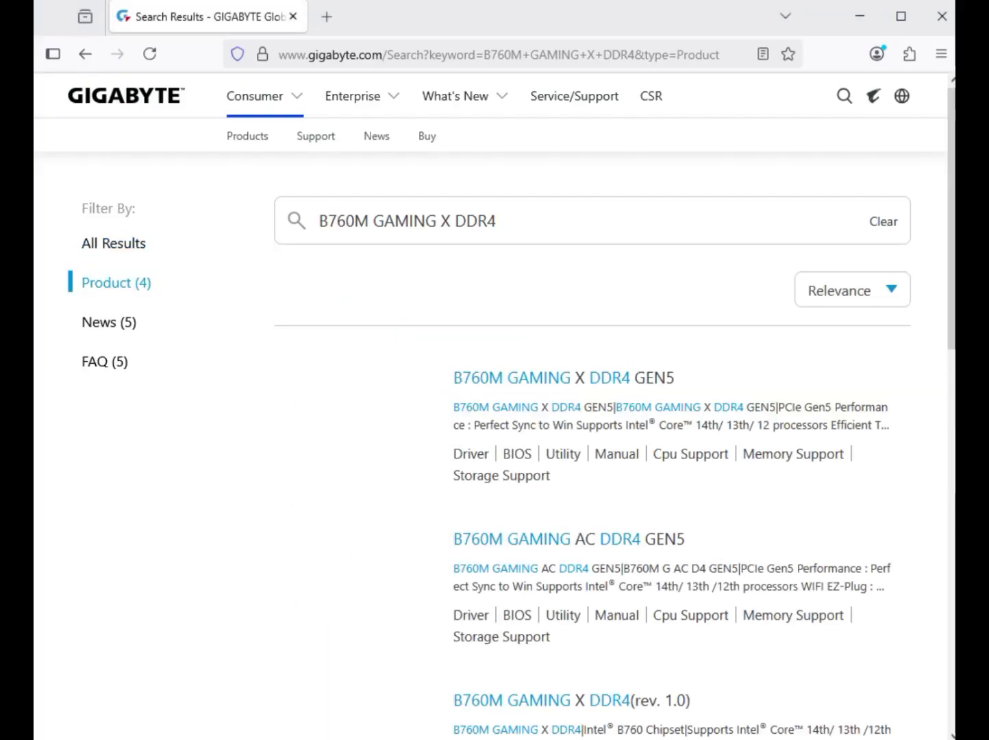
{"action": "double_click", "coordinate": [96, 283]}
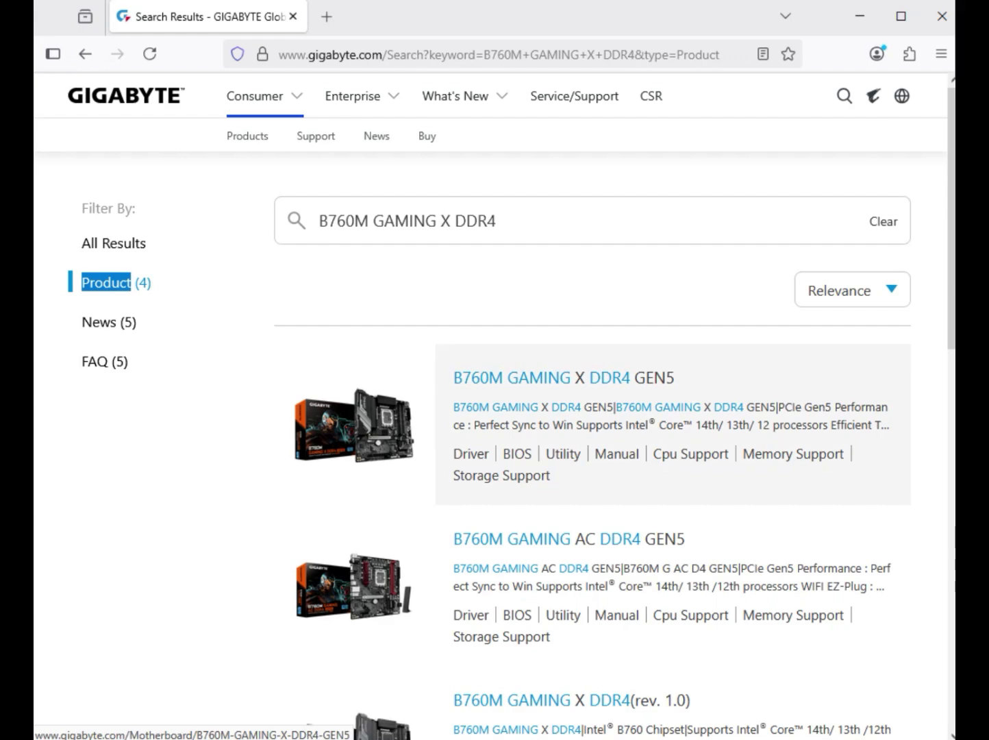
{"action": "scroll", "coordinate": [589, 411], "scroll_direction": "down", "scroll_amount": 4}
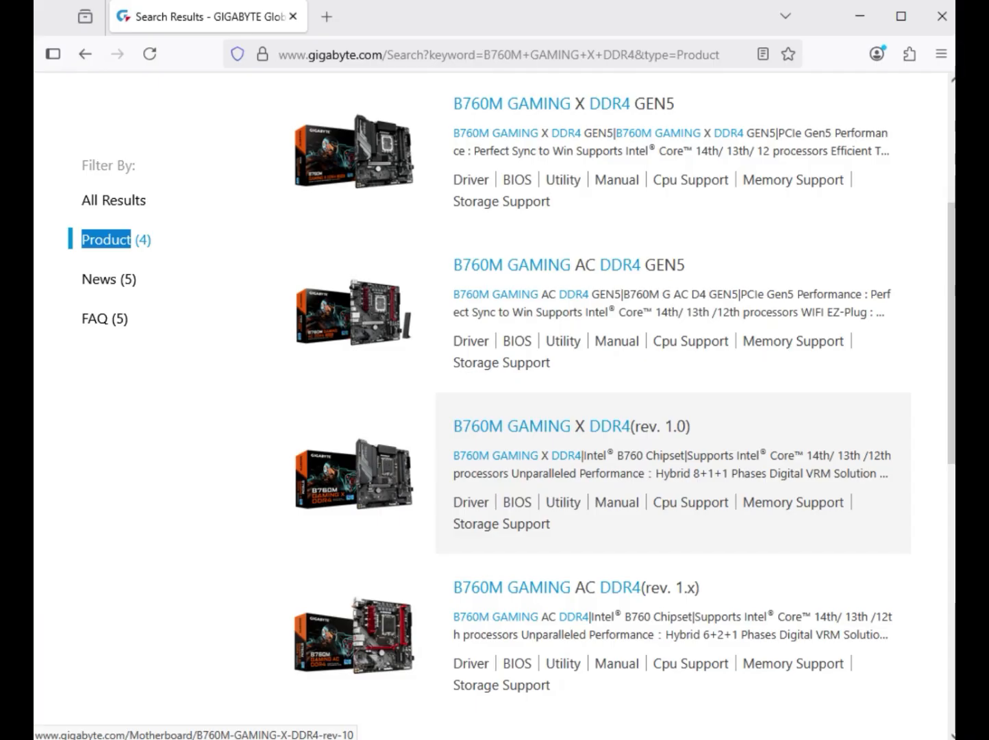
{"action": "left_click", "coordinate": [571, 425]}
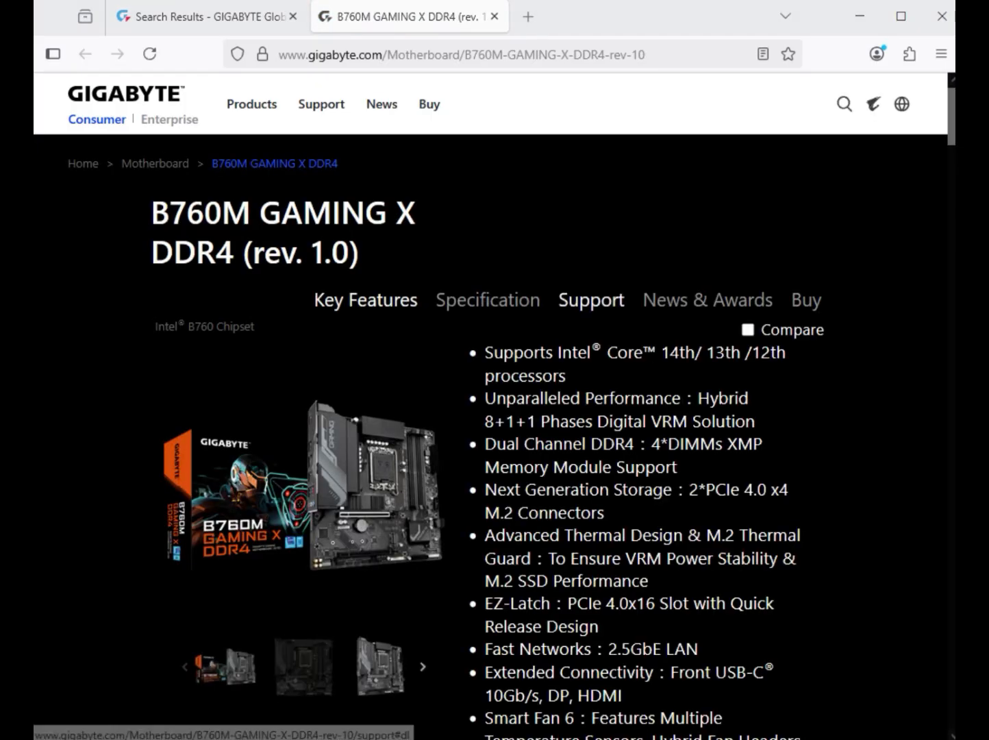
Step: Open the motherboard's support downloads and set the driver OS to Windows 11 64bit
{"action": "left_click_drag", "start_coordinate": [556, 302], "coordinate": [624, 301]}
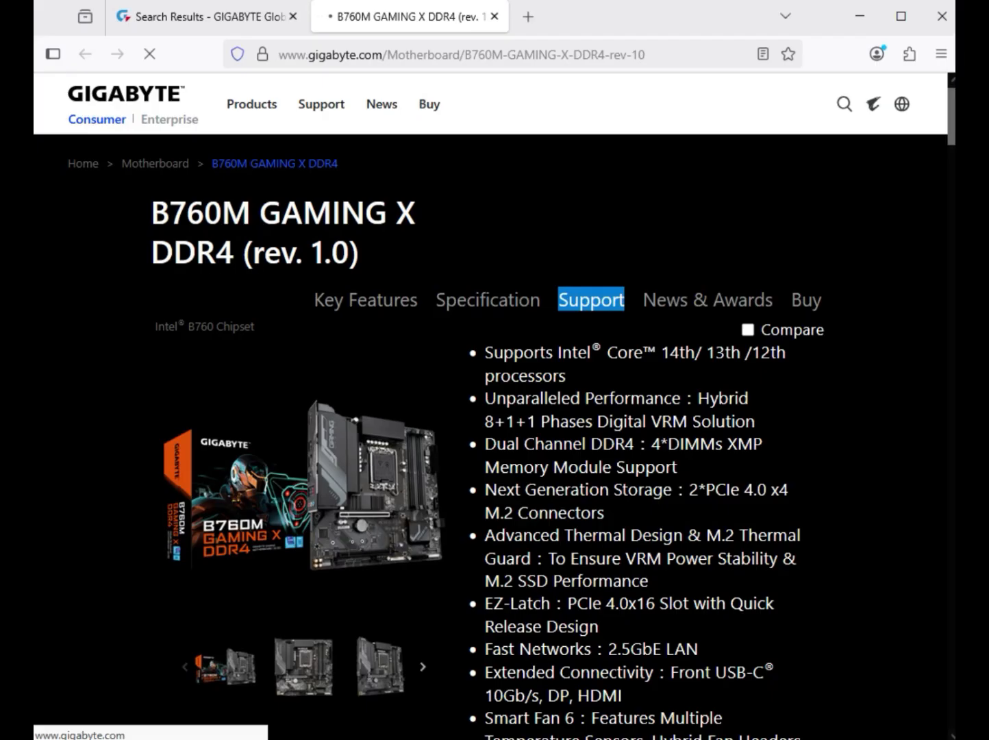
{"action": "left_click", "coordinate": [302, 423]}
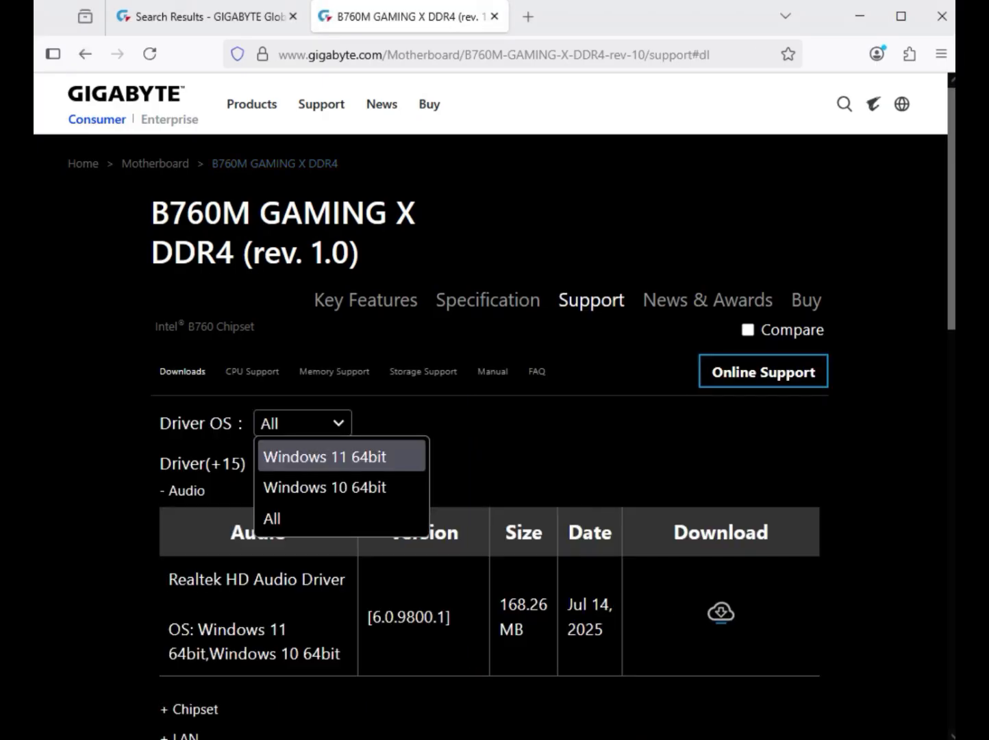
{"action": "left_click", "coordinate": [302, 423]}
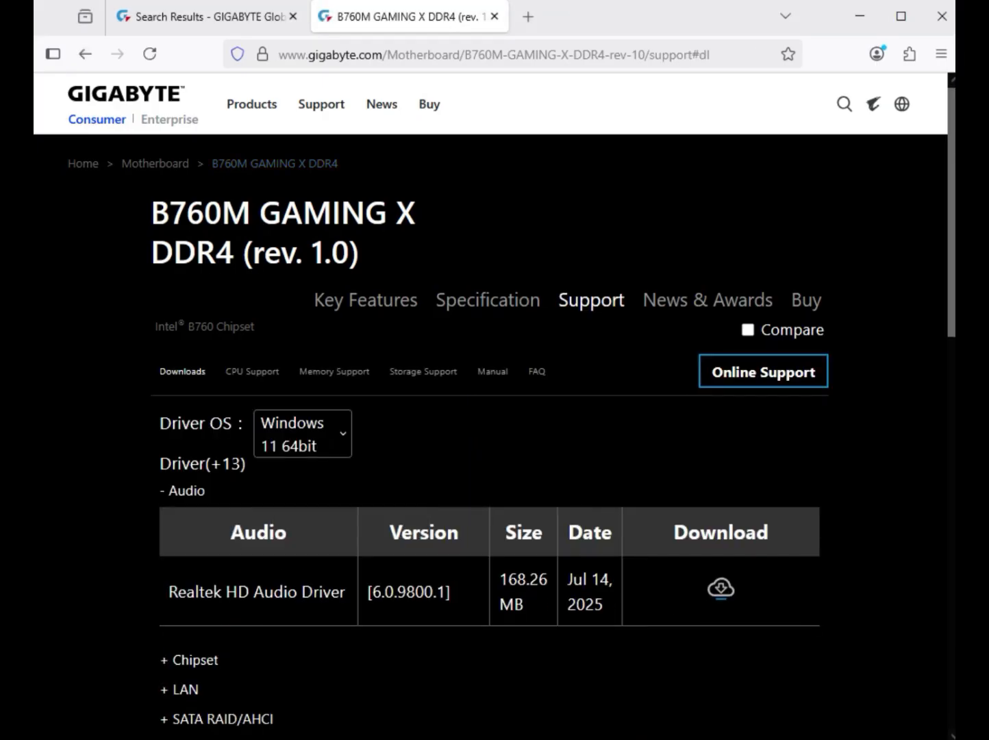
Step: Download the Realtek HD Audio Driver from the Audio category
{"action": "left_click_drag", "start_coordinate": [207, 490], "coordinate": [165, 491]}
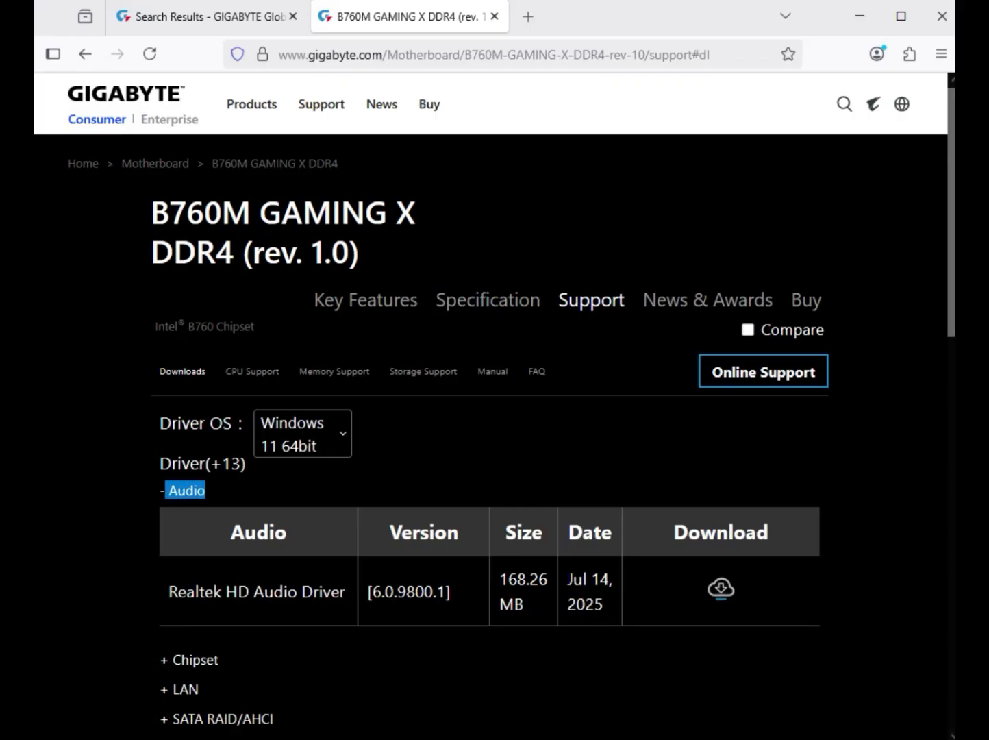
{"action": "left_click_drag", "start_coordinate": [226, 591], "coordinate": [339, 591]}
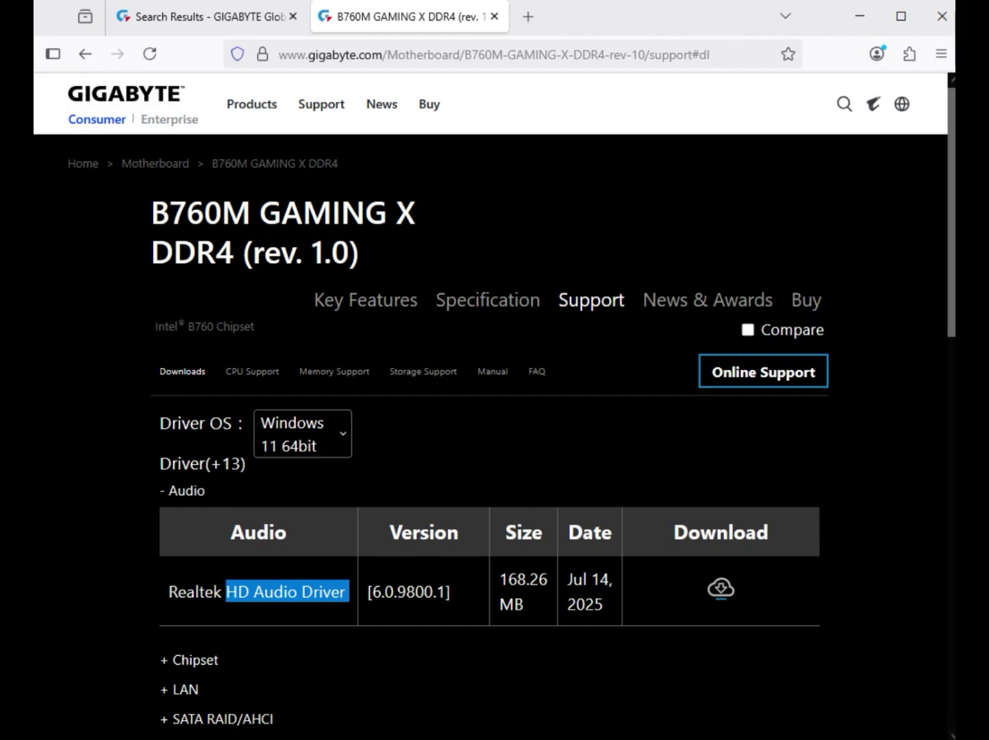
{"action": "left_click", "coordinate": [721, 588]}
Step: Expand the Chipset category and download the Intel Serial I/O driver and the Intel Management Engine Firmware
{"action": "scroll", "coordinate": [493, 411], "scroll_direction": "down", "scroll_amount": 2}
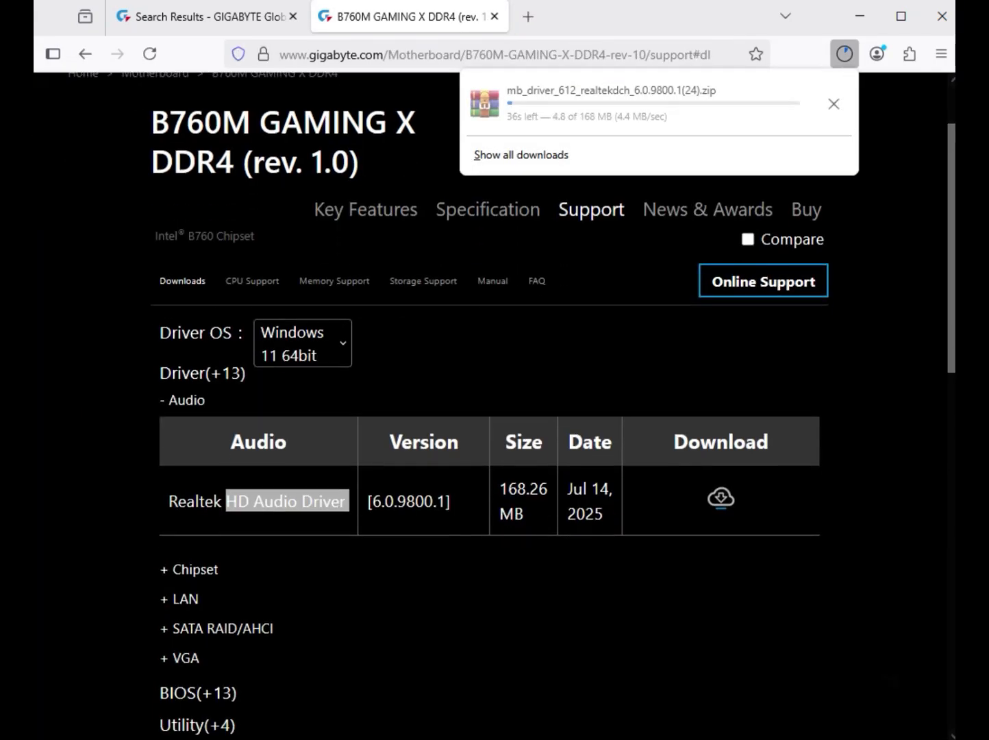
{"action": "double_click", "coordinate": [195, 569]}
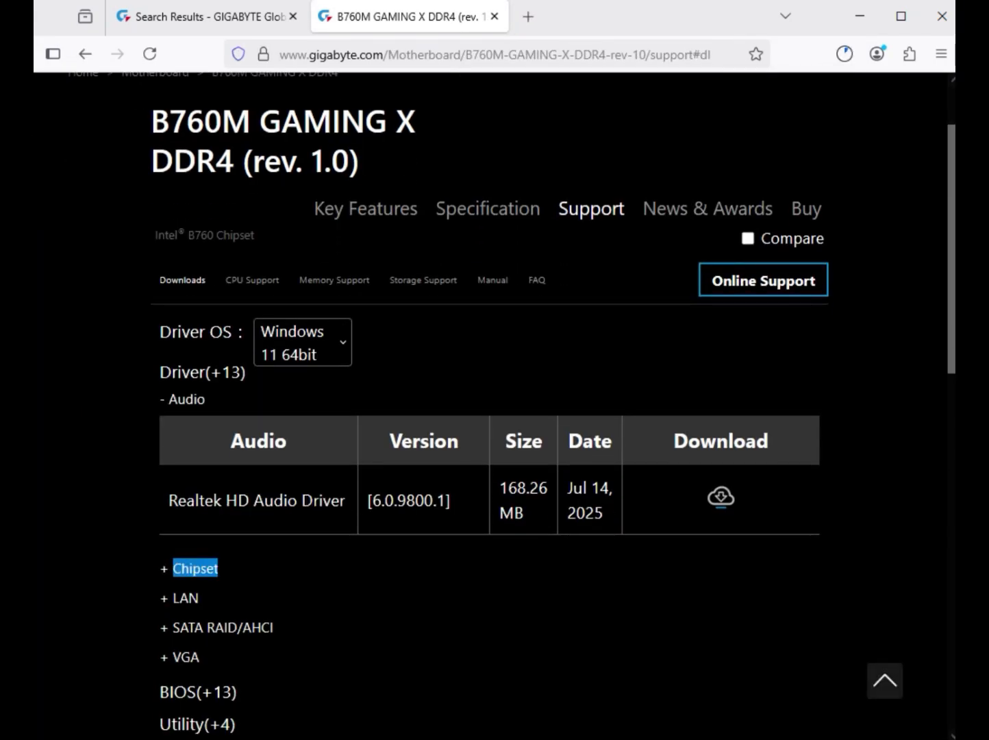
{"action": "scroll", "coordinate": [493, 411], "scroll_direction": "down", "scroll_amount": 3}
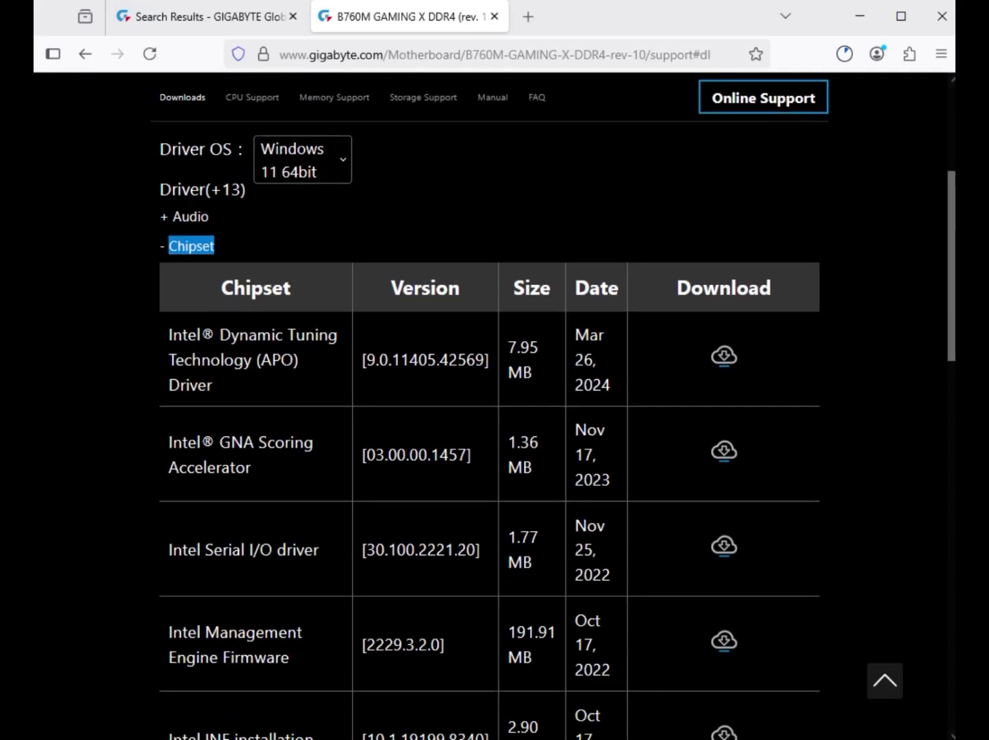
{"action": "scroll", "coordinate": [490, 473], "scroll_direction": "down", "scroll_amount": 2}
{"action": "left_click_drag", "start_coordinate": [169, 590], "coordinate": [210, 590]}
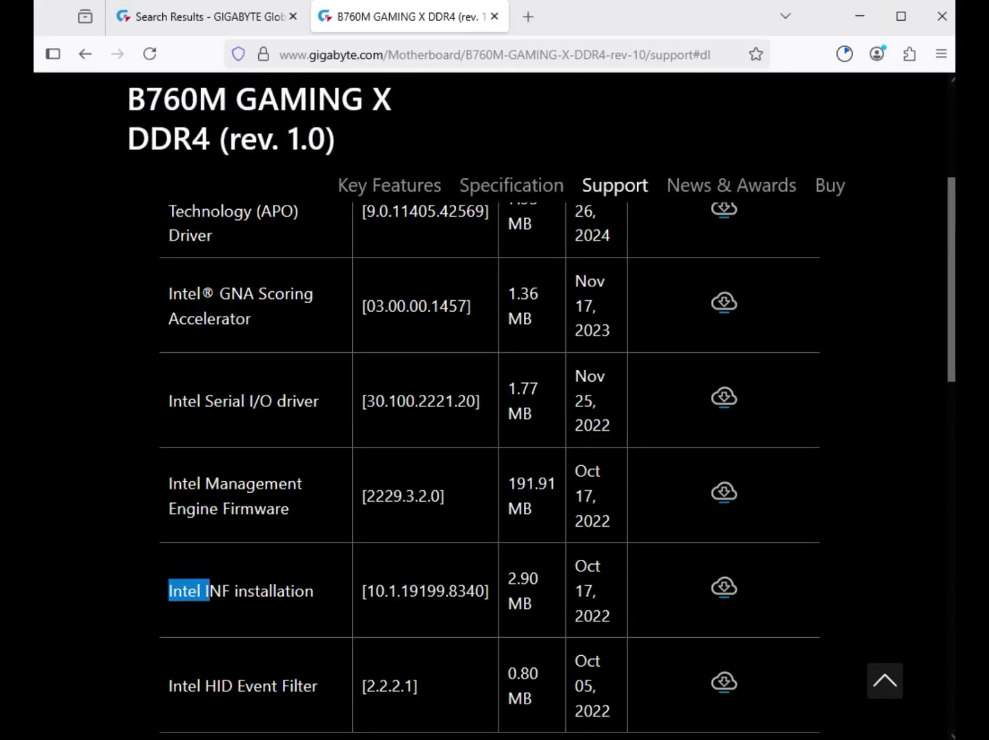
{"action": "scroll", "coordinate": [490, 473], "scroll_direction": "down", "scroll_amount": 2}
{"action": "scroll", "coordinate": [490, 473], "scroll_direction": "up", "scroll_amount": 3}
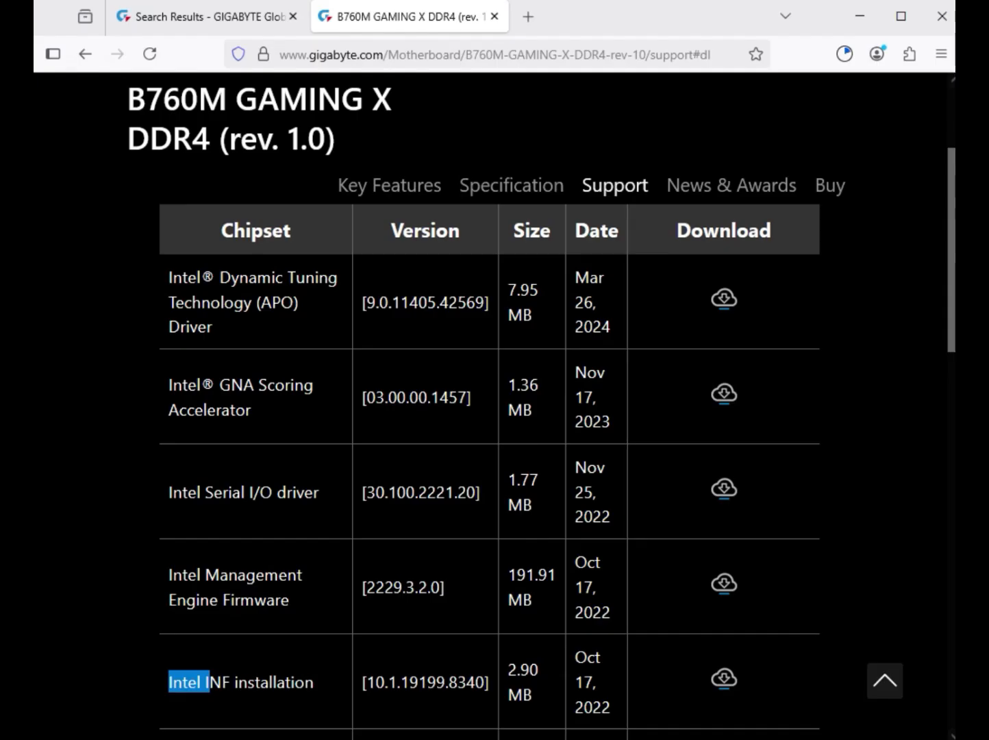
{"action": "left_click_drag", "start_coordinate": [169, 492], "coordinate": [324, 492]}
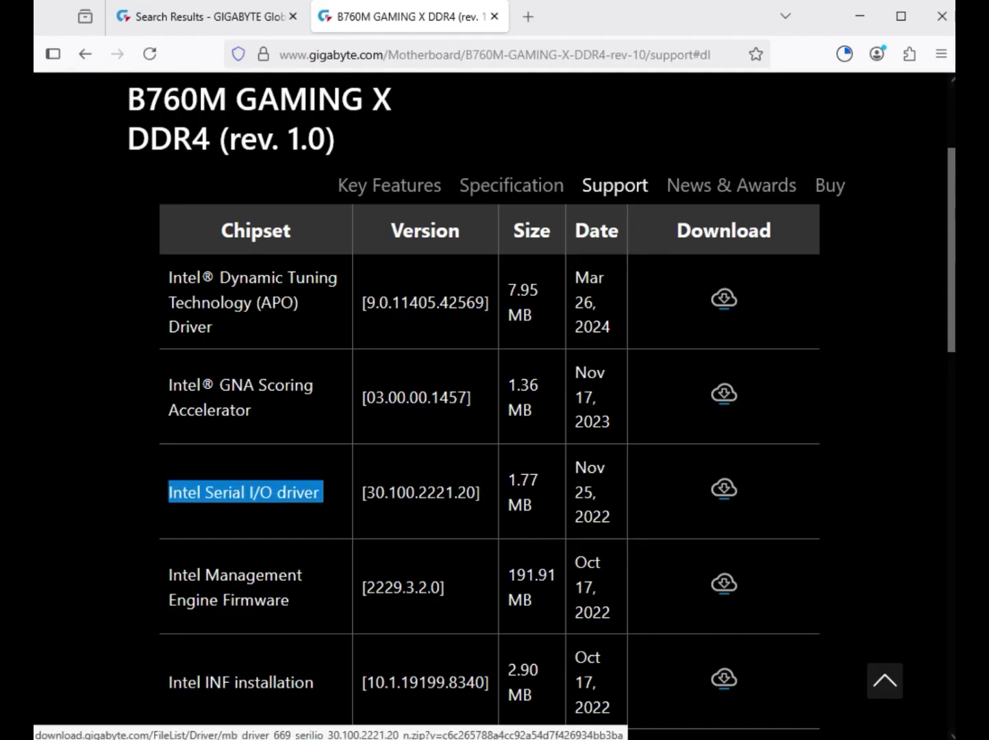
{"action": "left_click", "coordinate": [724, 488]}
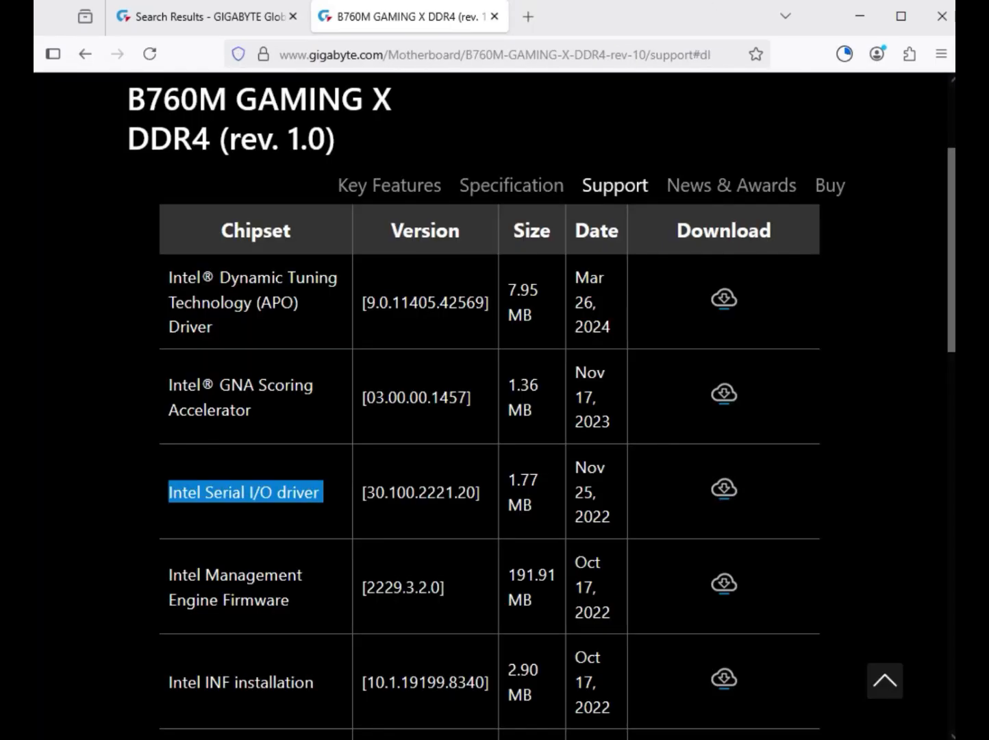
{"action": "left_click_drag", "start_coordinate": [169, 575], "coordinate": [294, 599]}
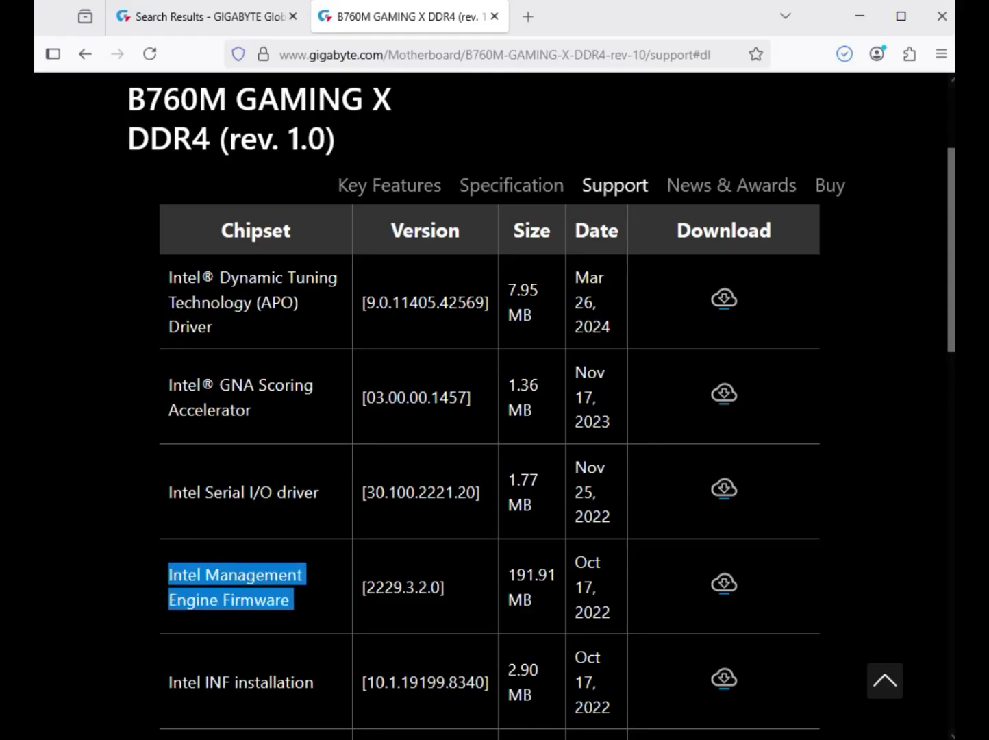
Step: Expand the LAN category and download the Realtek LAN Driver, version 11.24.0318.2025
{"action": "scroll", "coordinate": [489, 404], "scroll_direction": "down", "scroll_amount": 4}
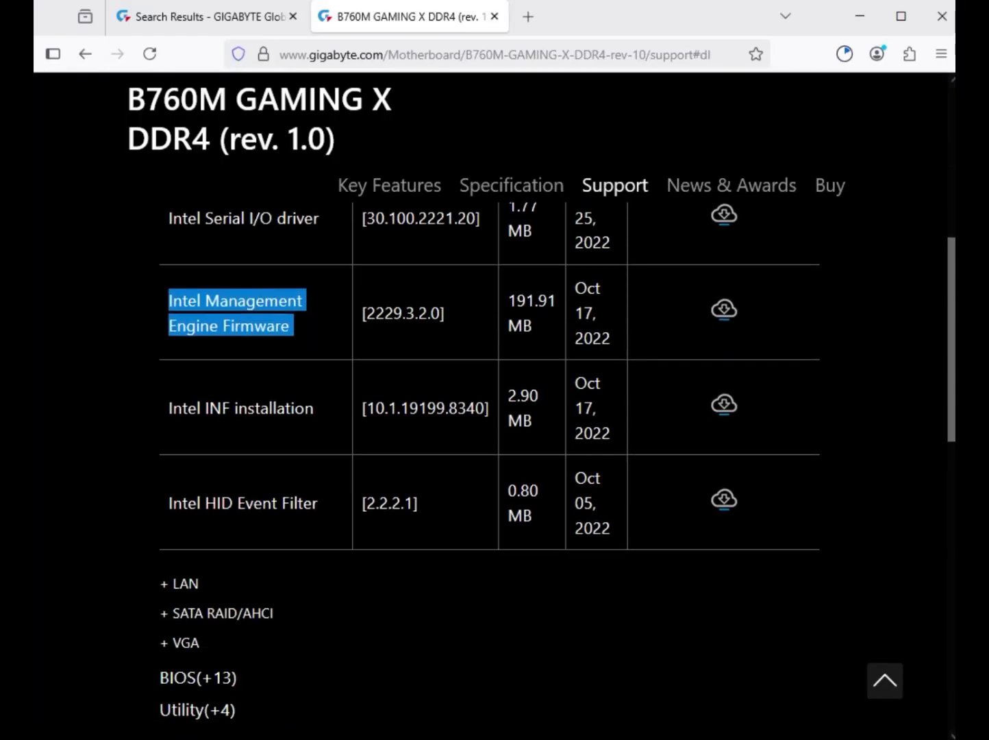
{"action": "left_click_drag", "start_coordinate": [173, 584], "coordinate": [199, 584]}
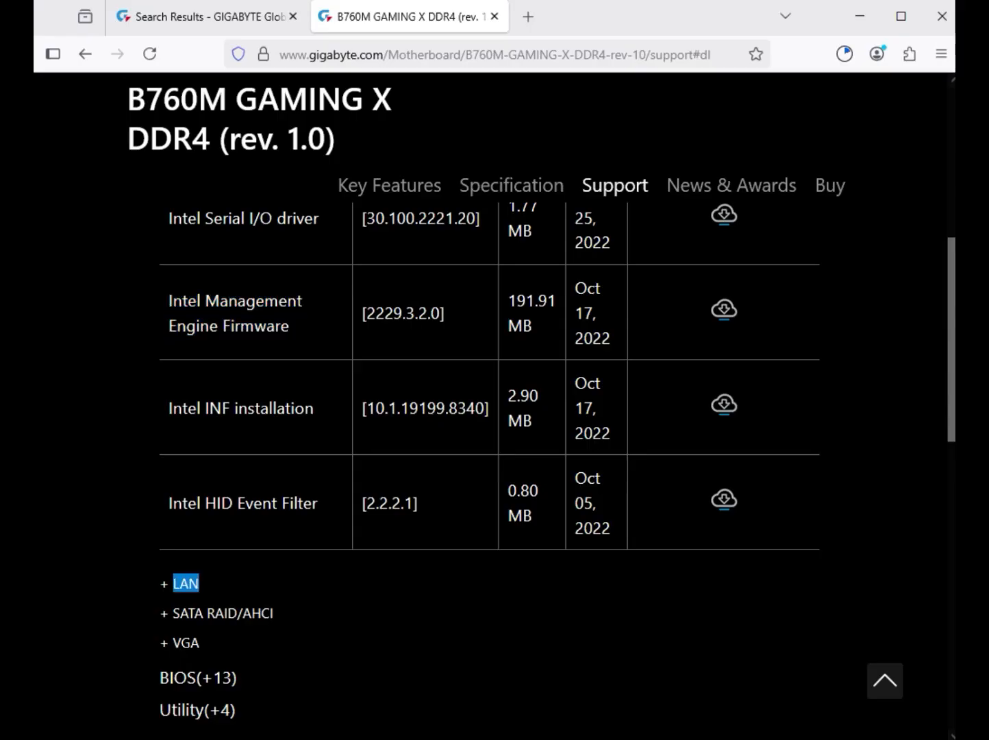
{"action": "scroll", "coordinate": [489, 438], "scroll_direction": "up", "scroll_amount": 4}
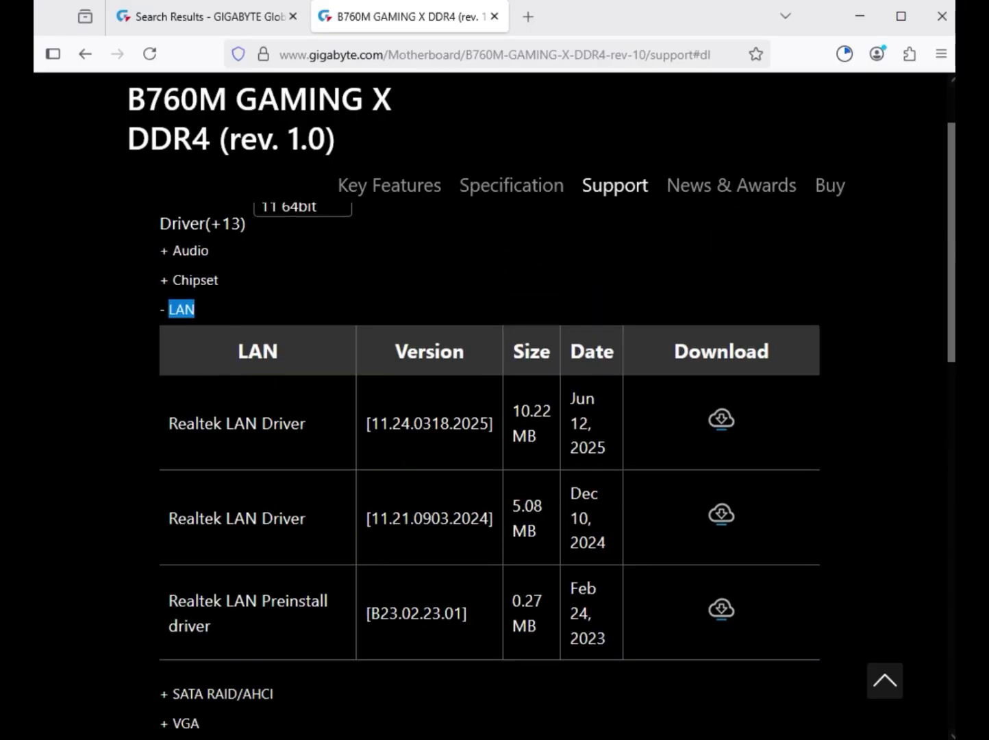
{"action": "left_click_drag", "start_coordinate": [169, 423], "coordinate": [309, 423]}
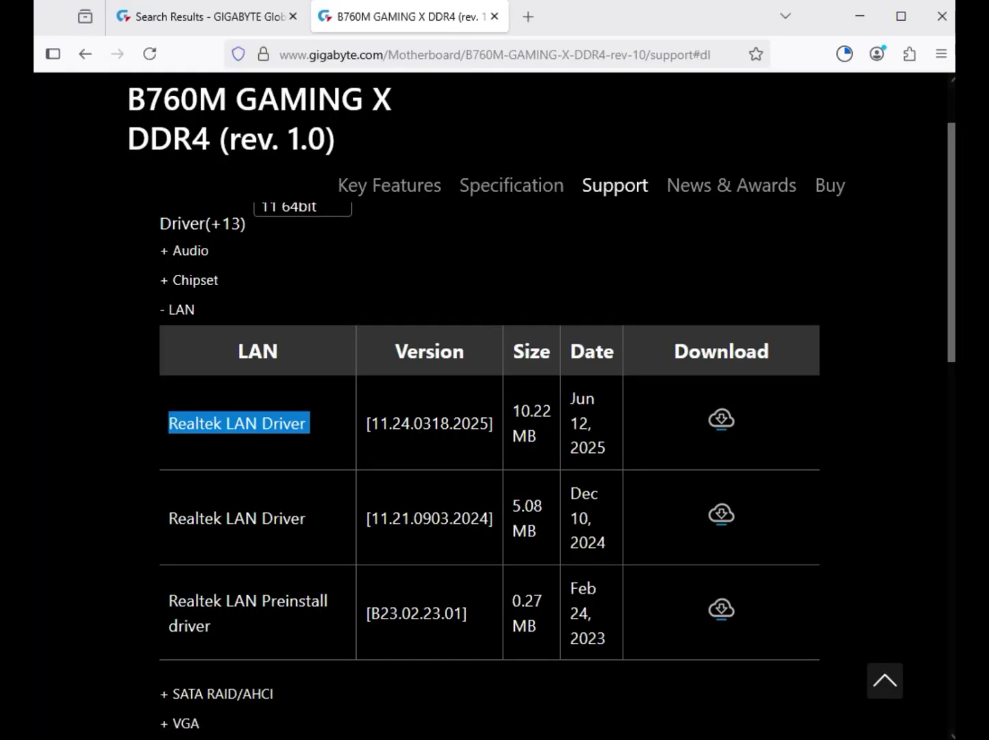
Step: Expand the VGA category and download the Intel Graphic Driver
{"action": "scroll", "coordinate": [489, 404], "scroll_direction": "down", "scroll_amount": 1}
{"action": "scroll", "coordinate": [489, 404], "scroll_direction": "down", "scroll_amount": 1}
{"action": "left_click", "coordinate": [185, 540]}
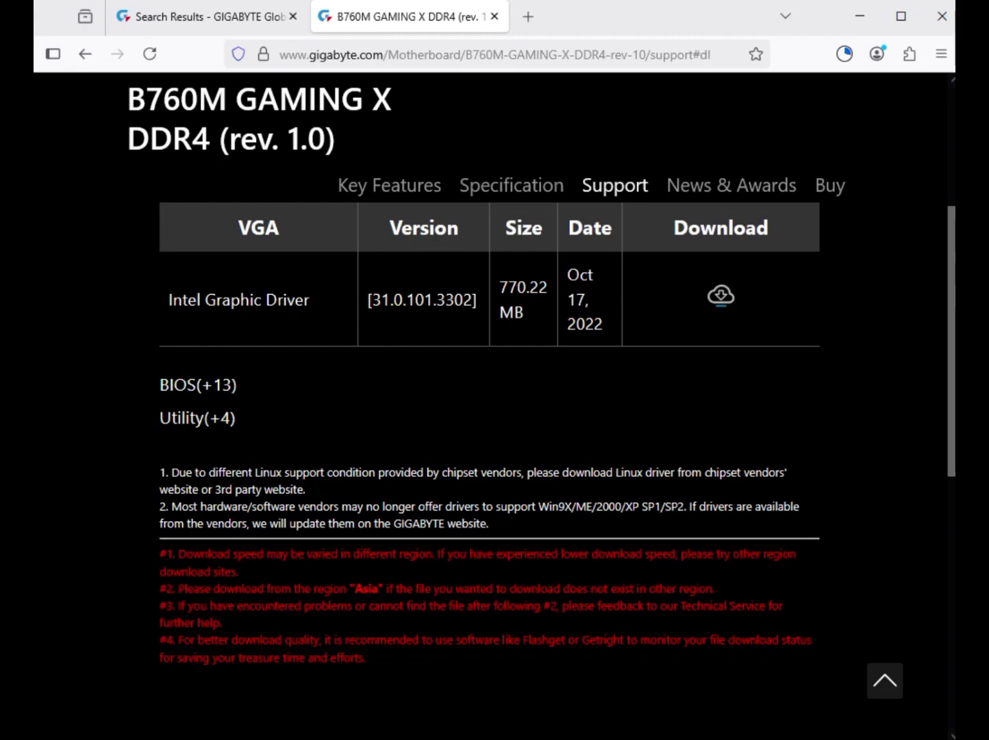
{"action": "triple_click", "coordinate": [238, 300]}
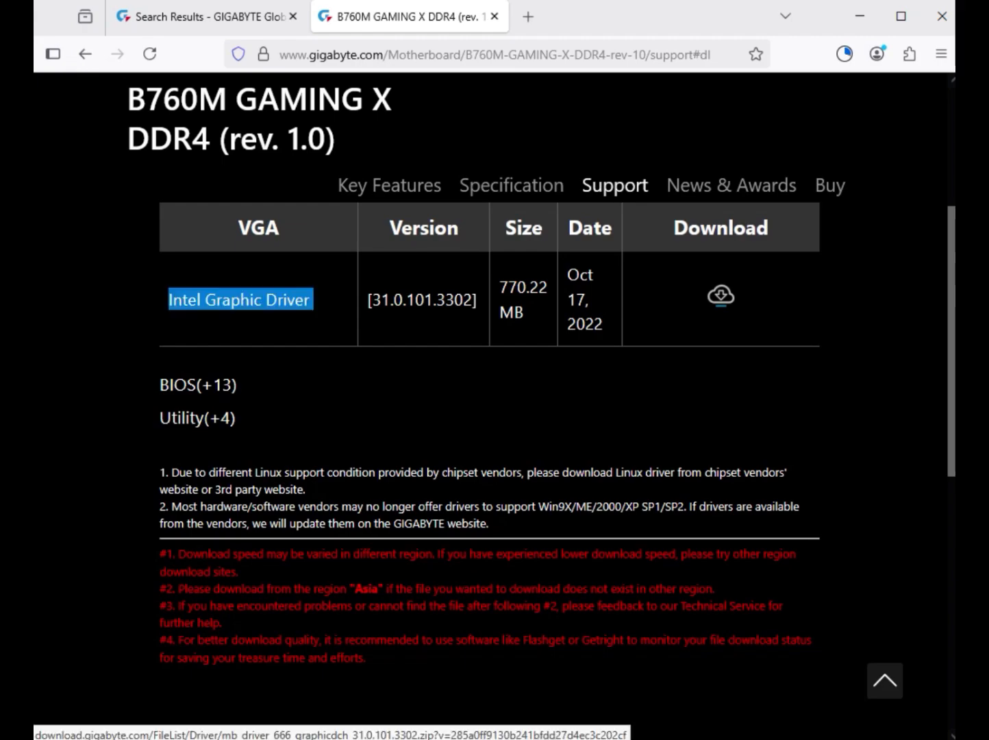
{"action": "left_click", "coordinate": [720, 296]}
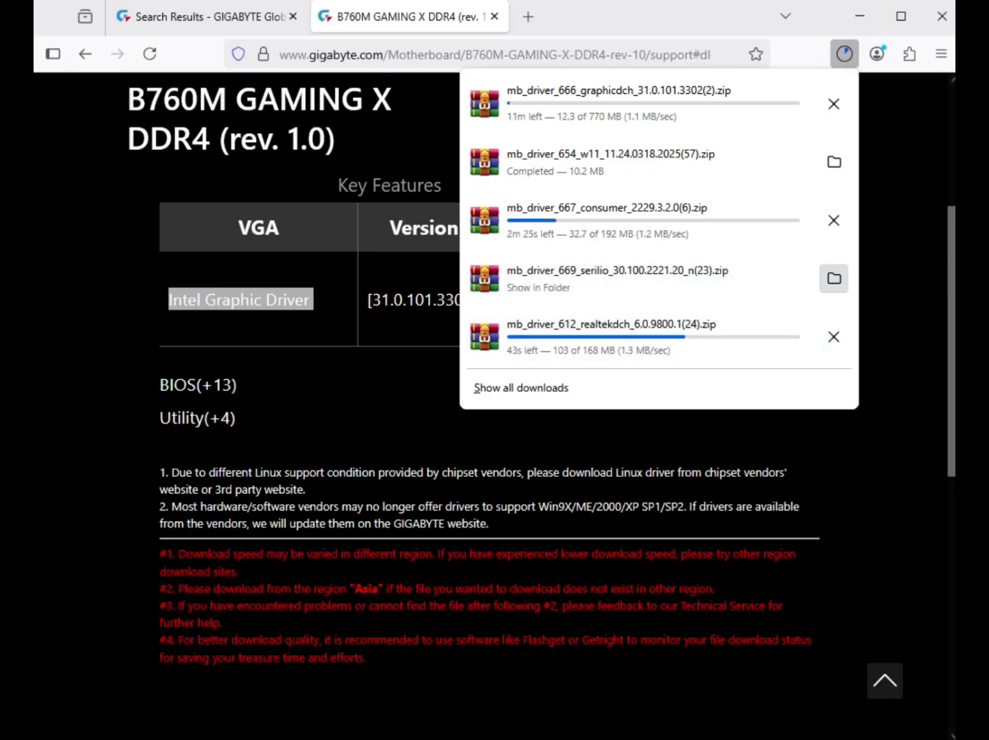
Step: Show the downloaded LAN driver archive in the Downloads folder and review the driver files there
{"action": "left_click", "coordinate": [834, 161]}
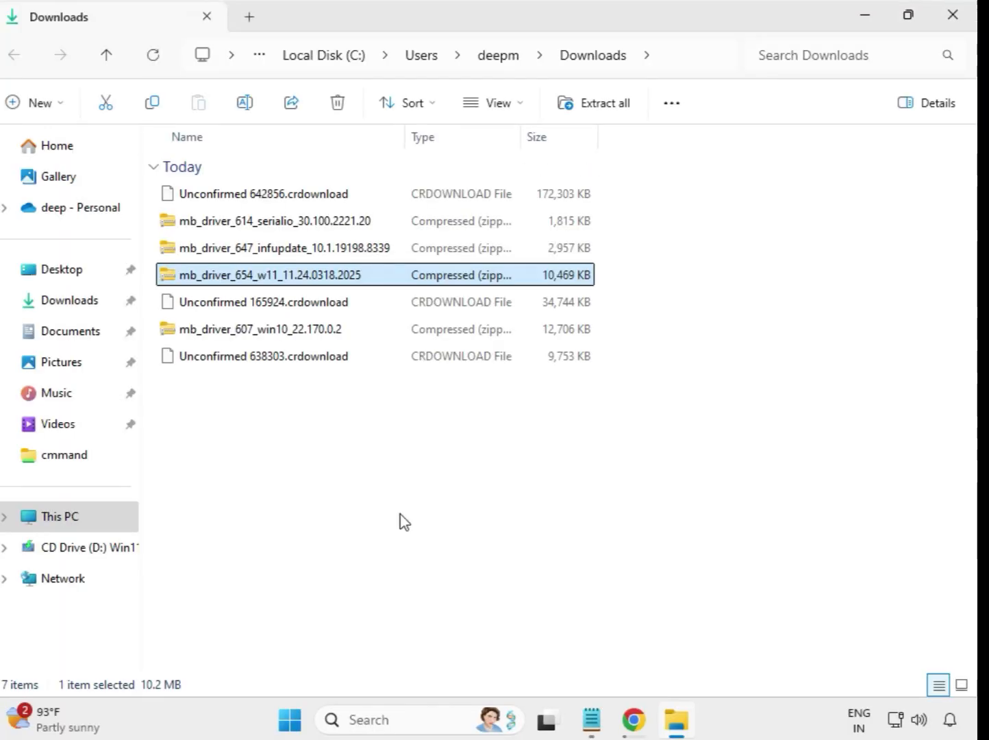
{"action": "left_click_drag", "start_coordinate": [363, 445], "coordinate": [336, 188]}
{"action": "left_click", "coordinate": [574, 483]}
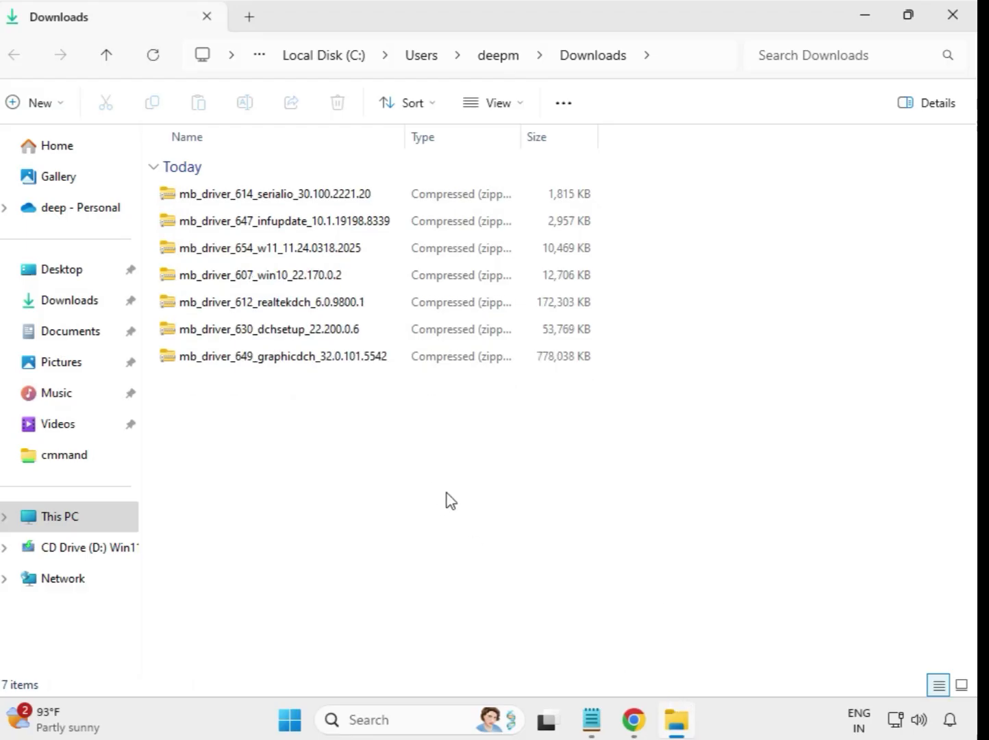
Step: Extract mb_driver_614_serialio_30.100.2221.20 to its default folder in Downloads, close the extracted folder's window and select the new folder
{"action": "mouse_move", "coordinate": [250, 205]}
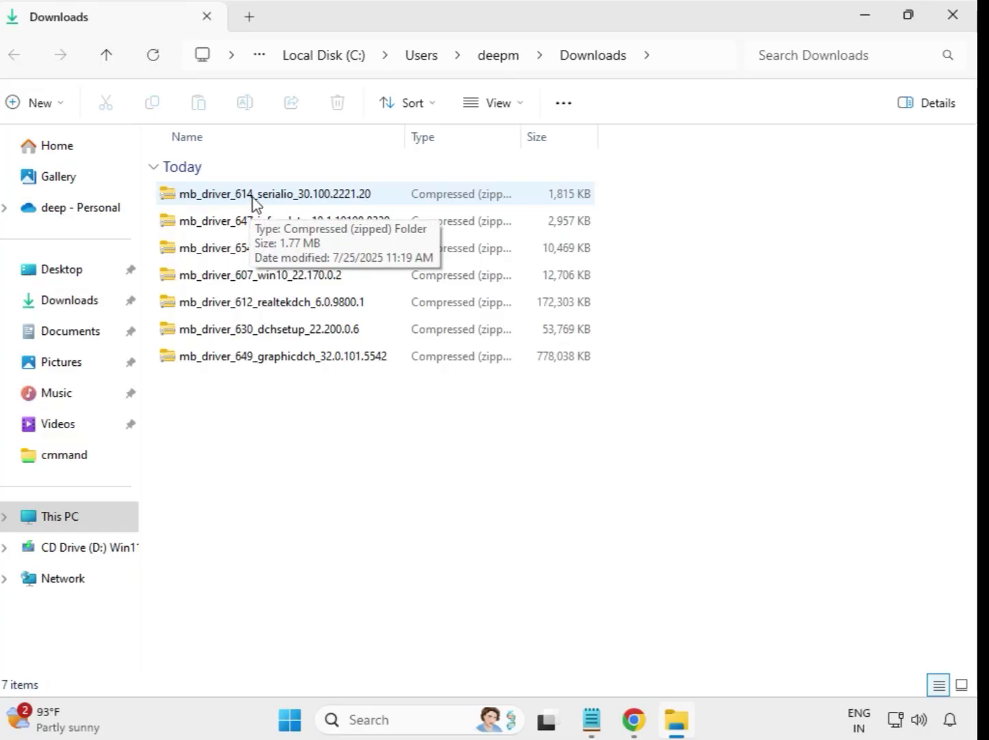
{"action": "left_click", "coordinate": [253, 198]}
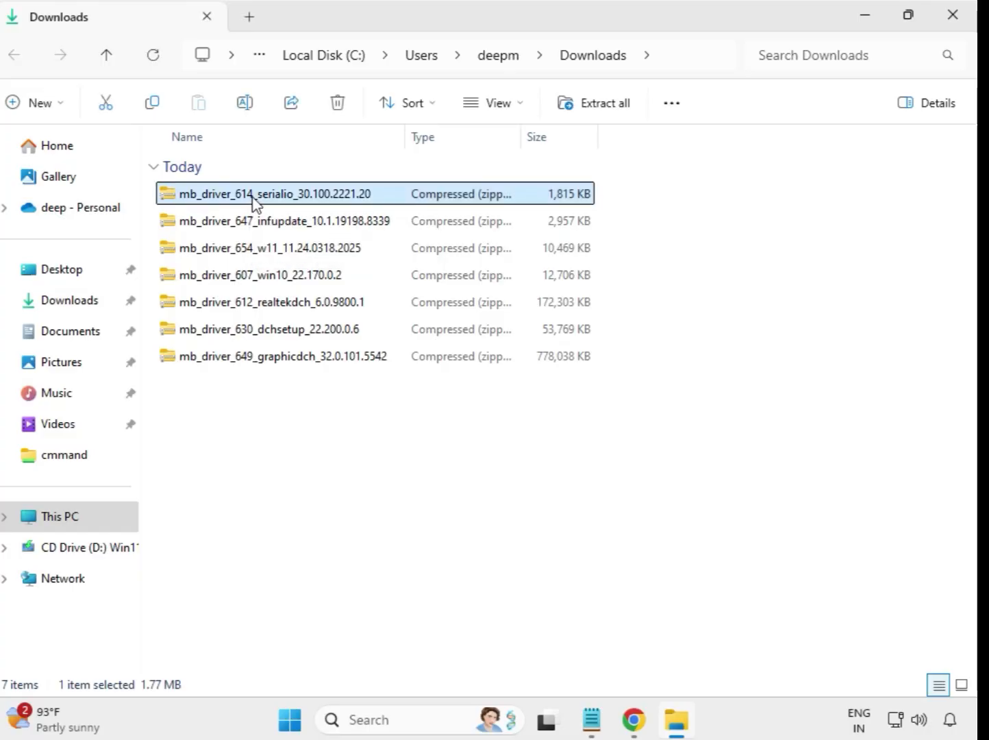
{"action": "right_click", "coordinate": [253, 200]}
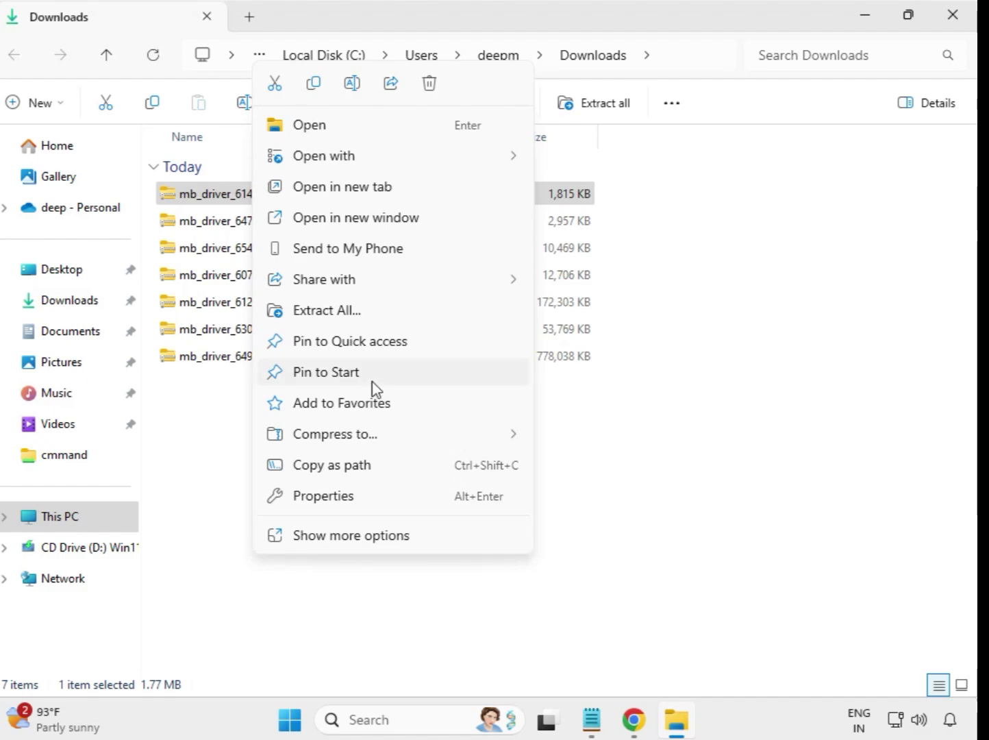
{"action": "left_click", "coordinate": [328, 310]}
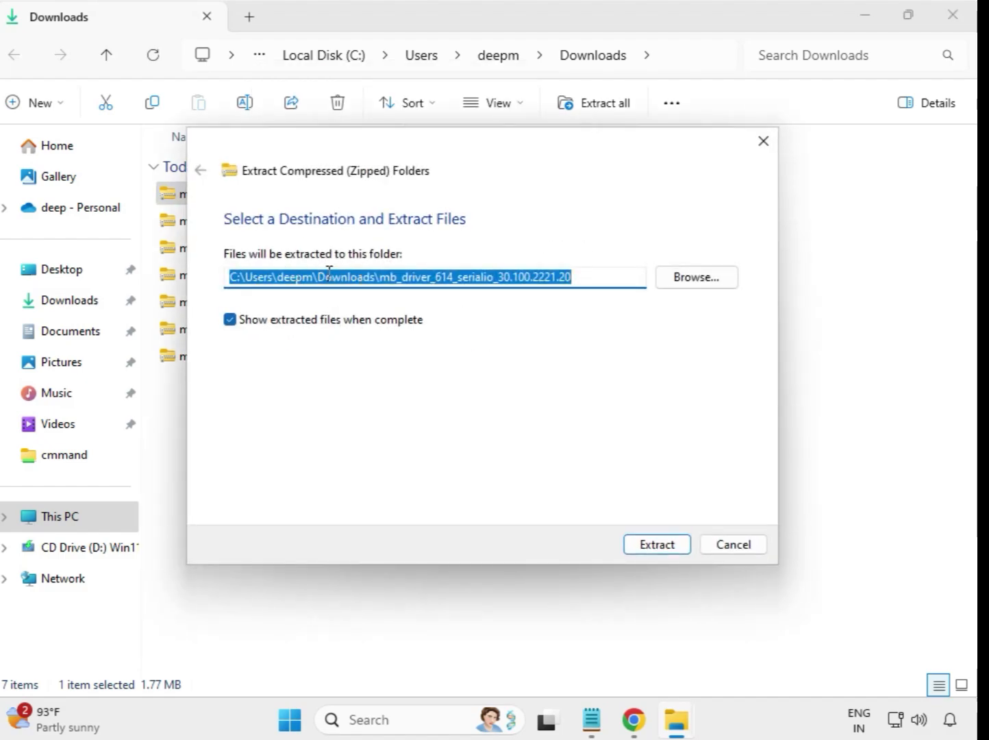
{"action": "left_click", "coordinate": [666, 545]}
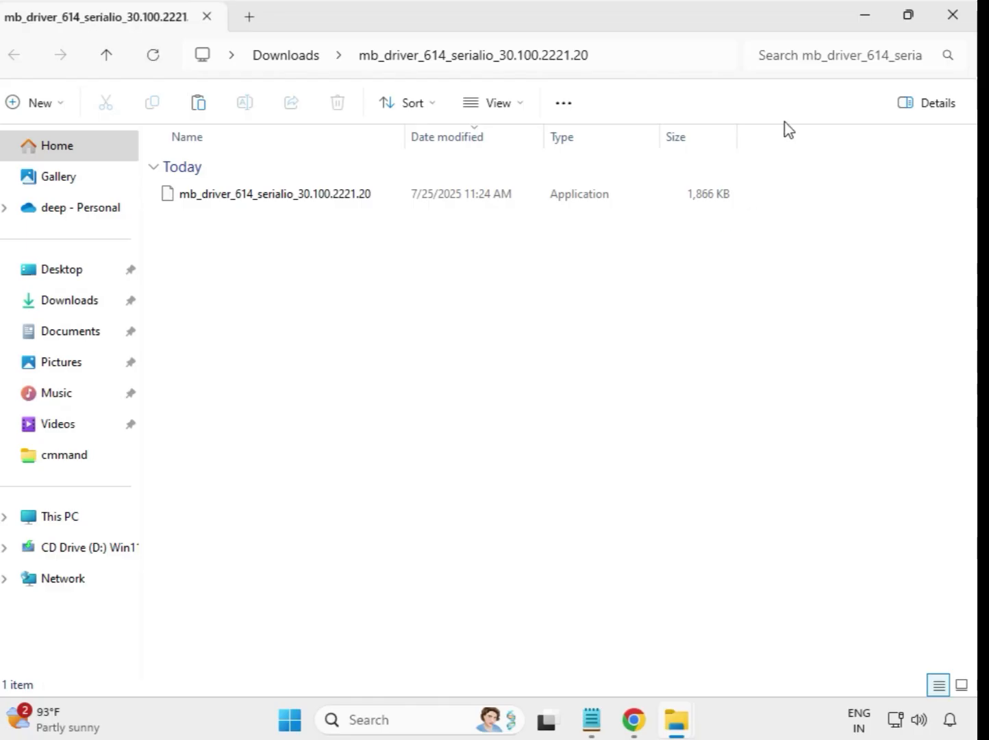
{"action": "left_click", "coordinate": [955, 19]}
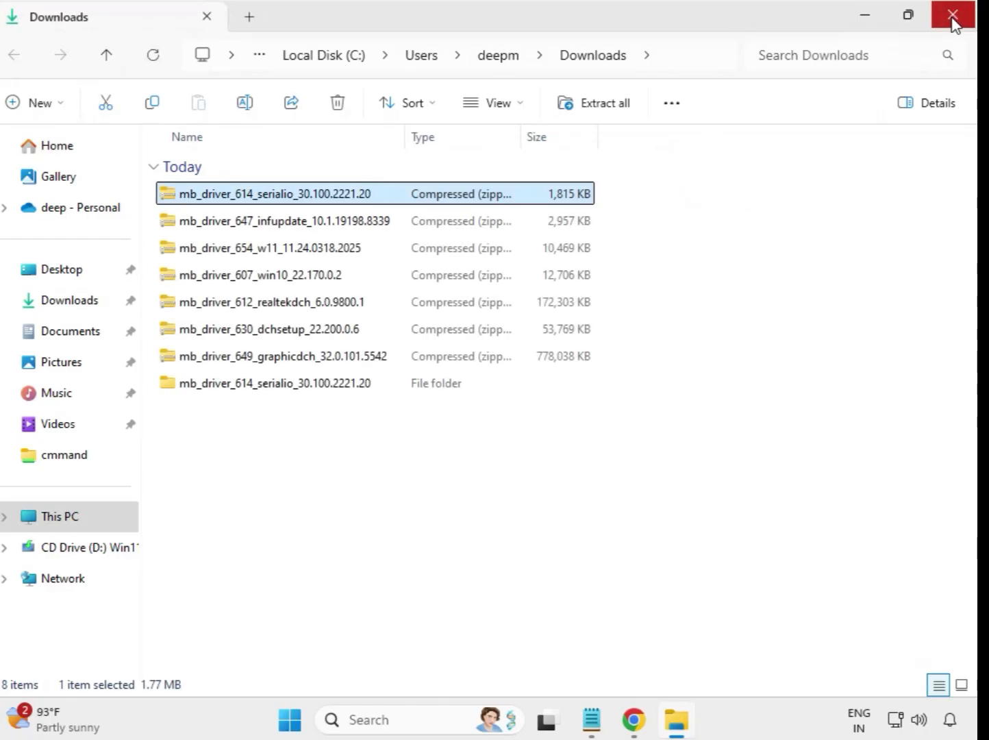
{"action": "left_click", "coordinate": [265, 391]}
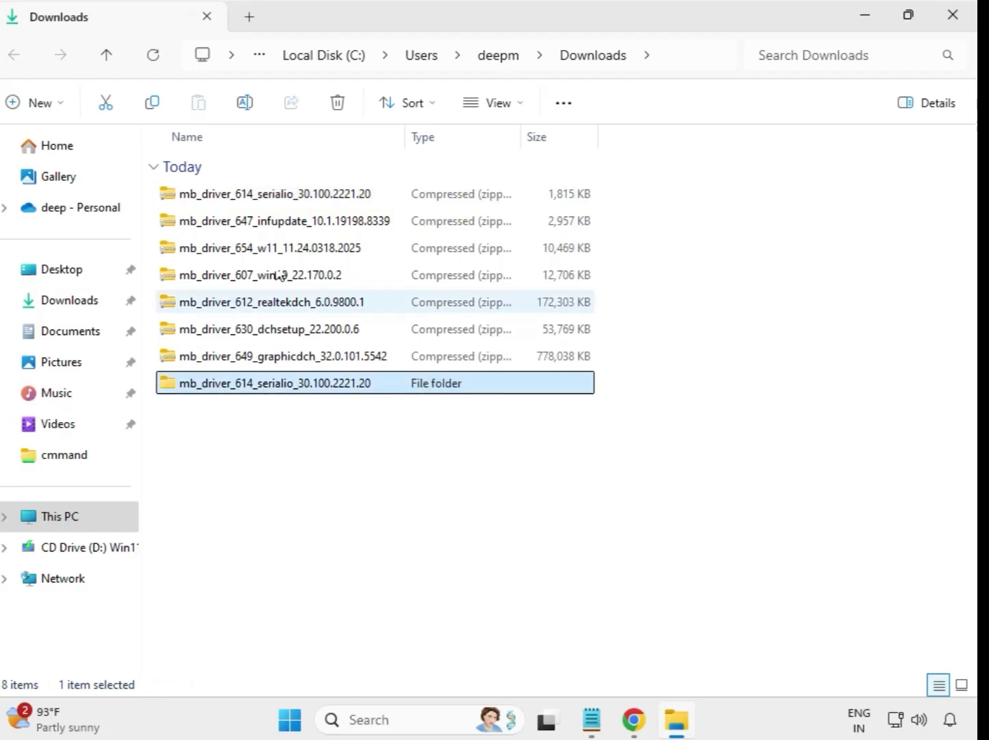
Step: Extract the mb_driver_647_infupdate_10.1.19198.8339 archive to its default folder in Downloads and close the extracted folder's window
{"action": "left_click", "coordinate": [259, 230]}
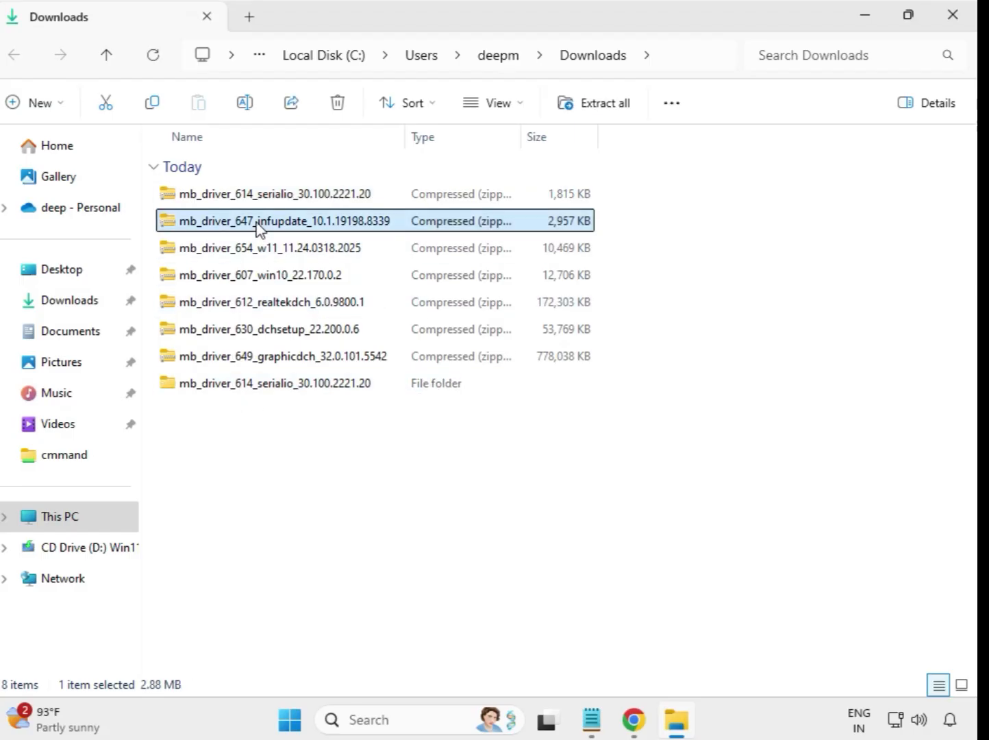
{"action": "right_click", "coordinate": [259, 228]}
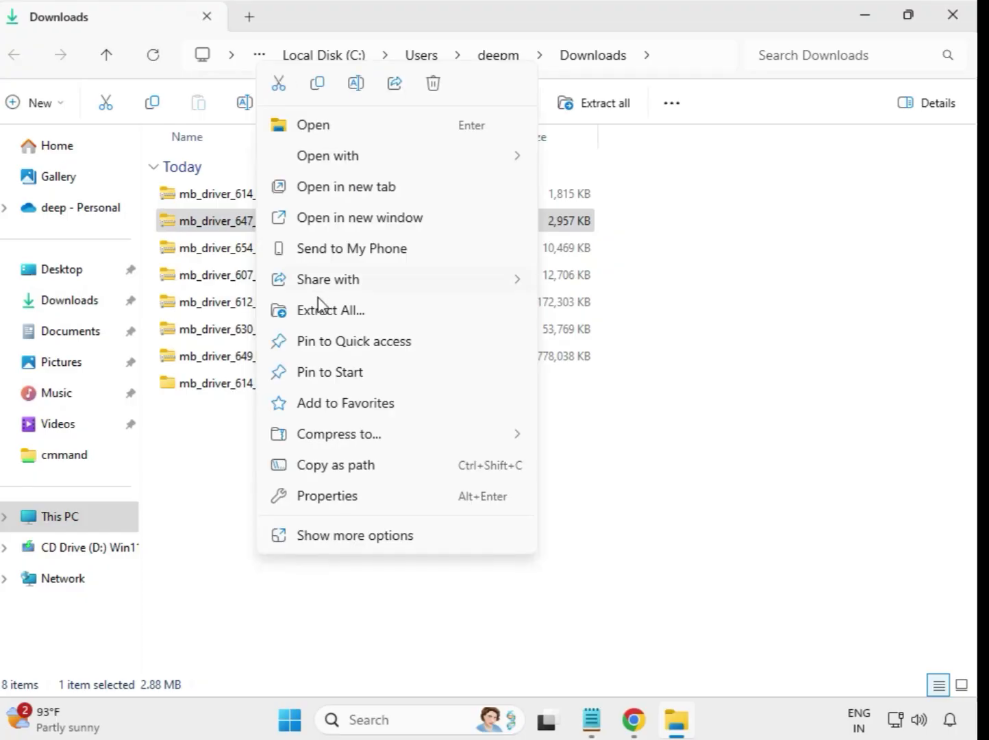
{"action": "left_click", "coordinate": [336, 322]}
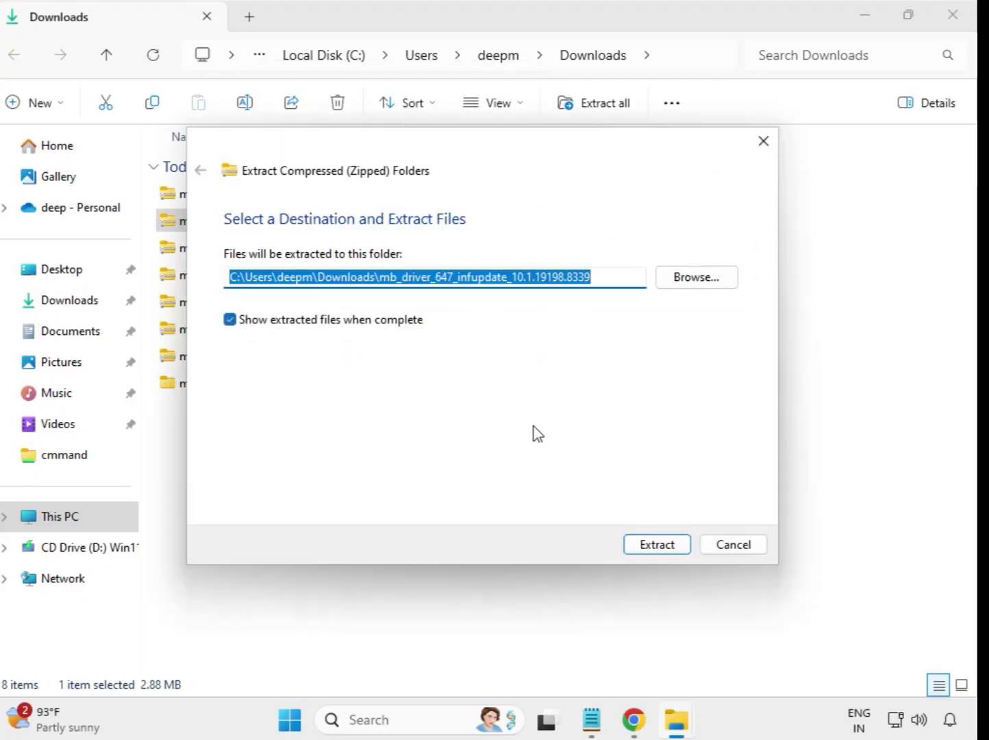
{"action": "left_click", "coordinate": [641, 551]}
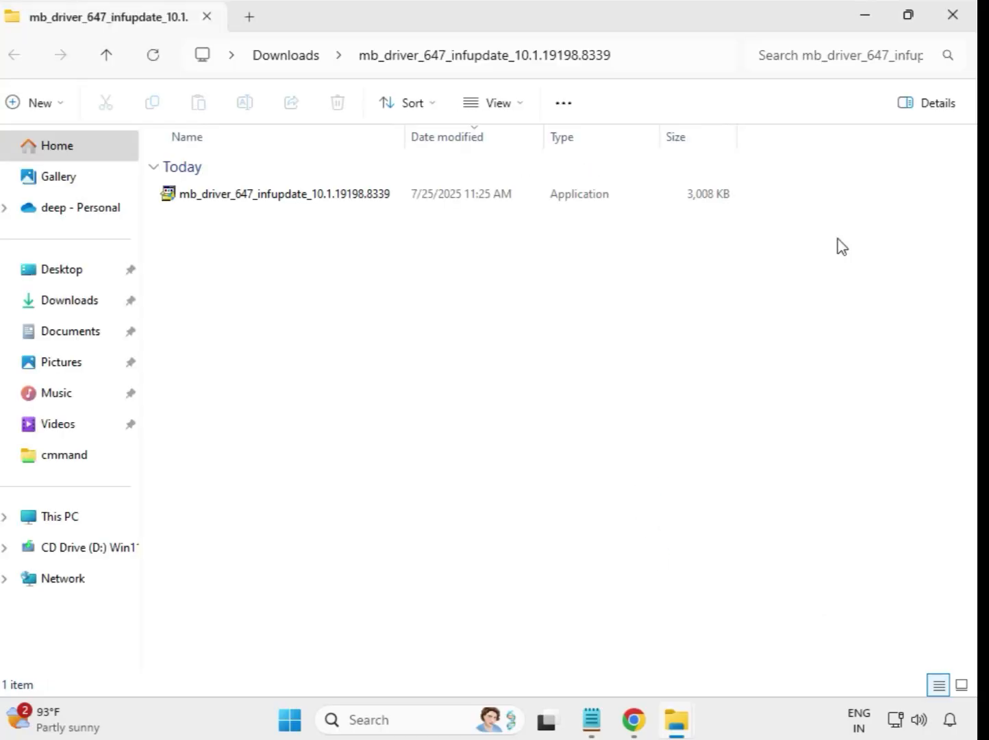
{"action": "left_click", "coordinate": [952, 17]}
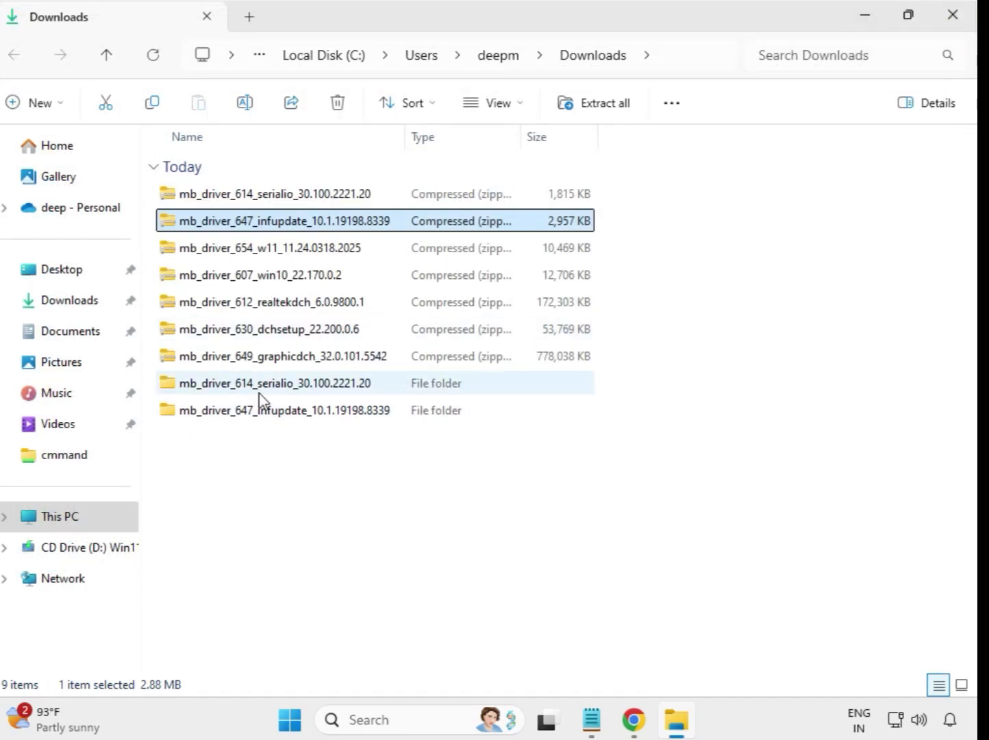
Step: Extract the mb_driver_654_w11_11.24.0318.2025 archive to its default folder in Downloads and close the extracted folder's window
{"action": "left_click", "coordinate": [252, 254]}
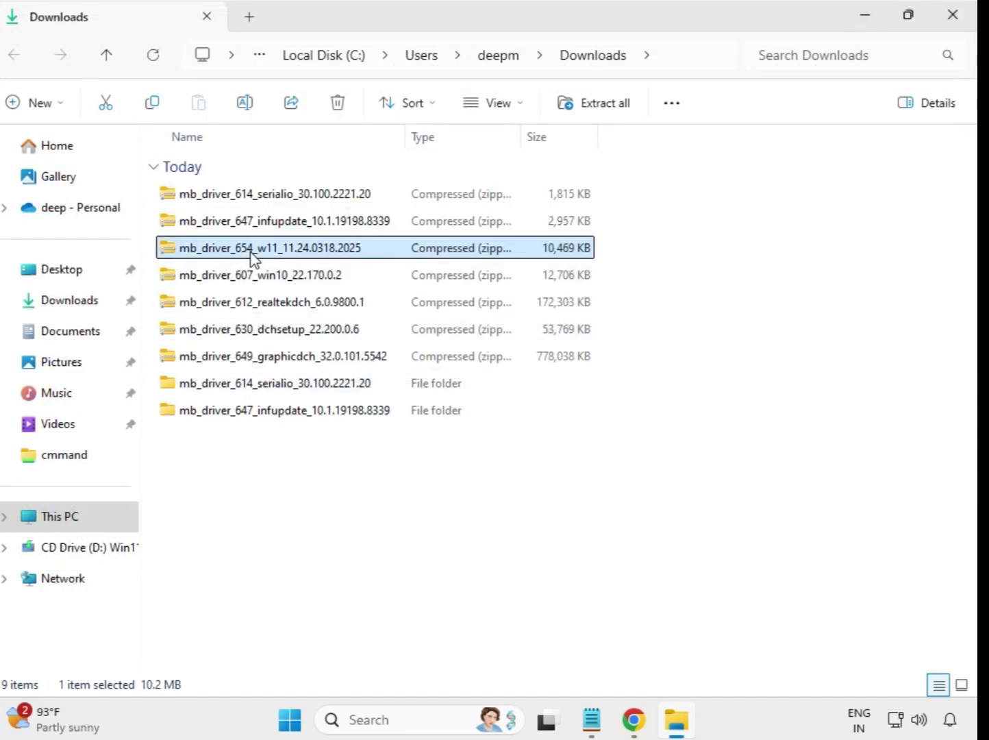
{"action": "right_click", "coordinate": [252, 257]}
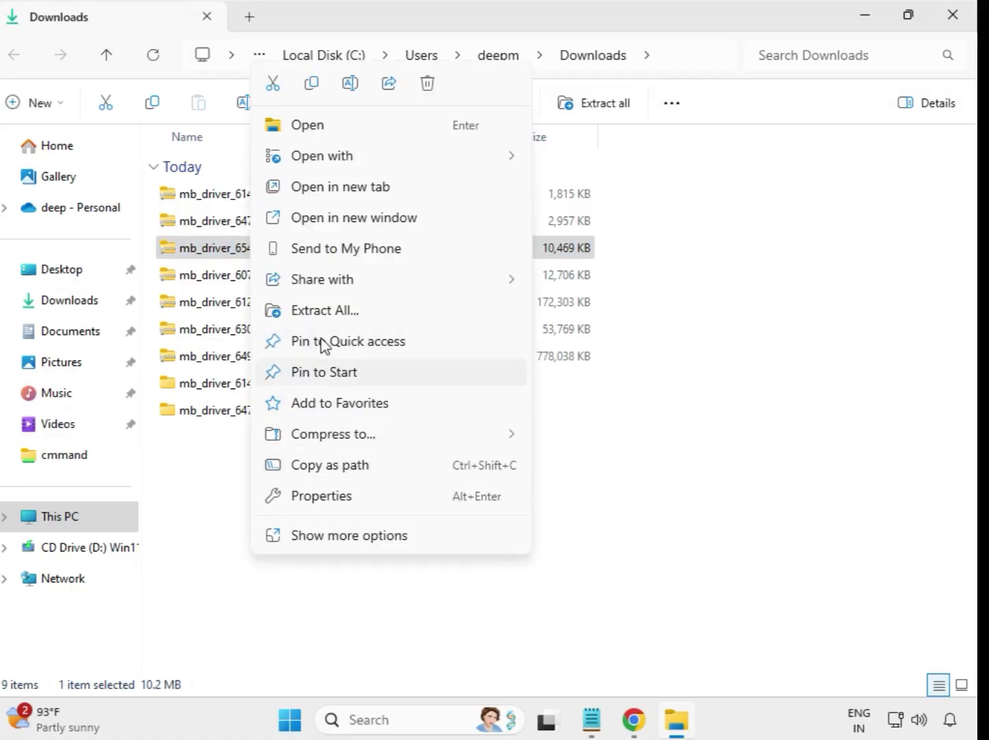
{"action": "left_click", "coordinate": [342, 312]}
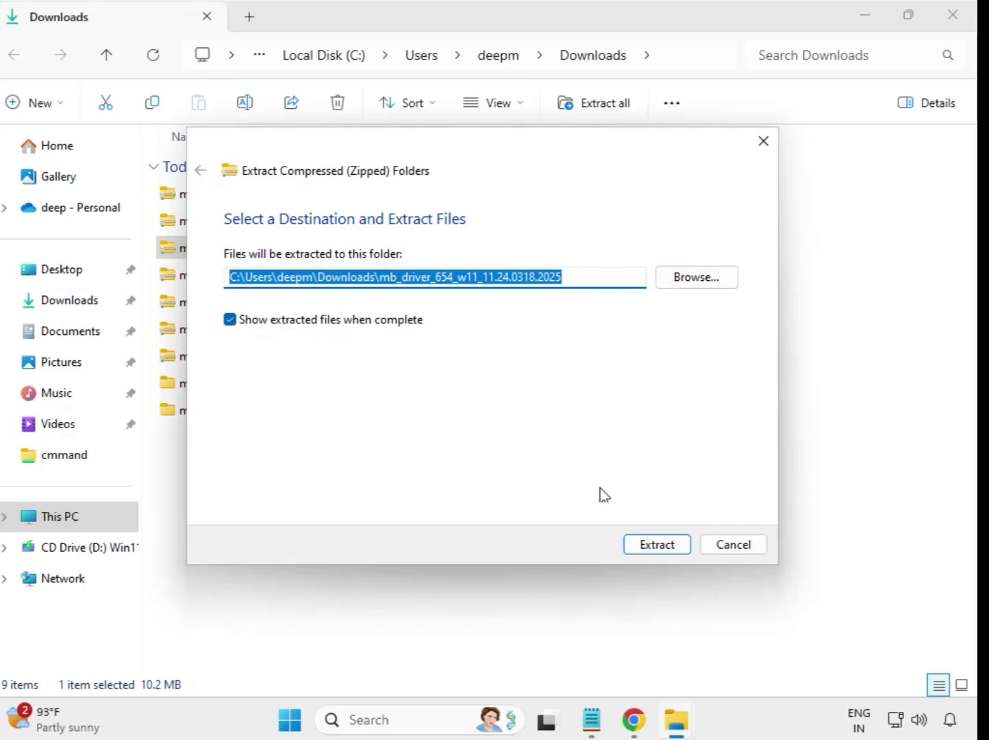
{"action": "left_click", "coordinate": [643, 546]}
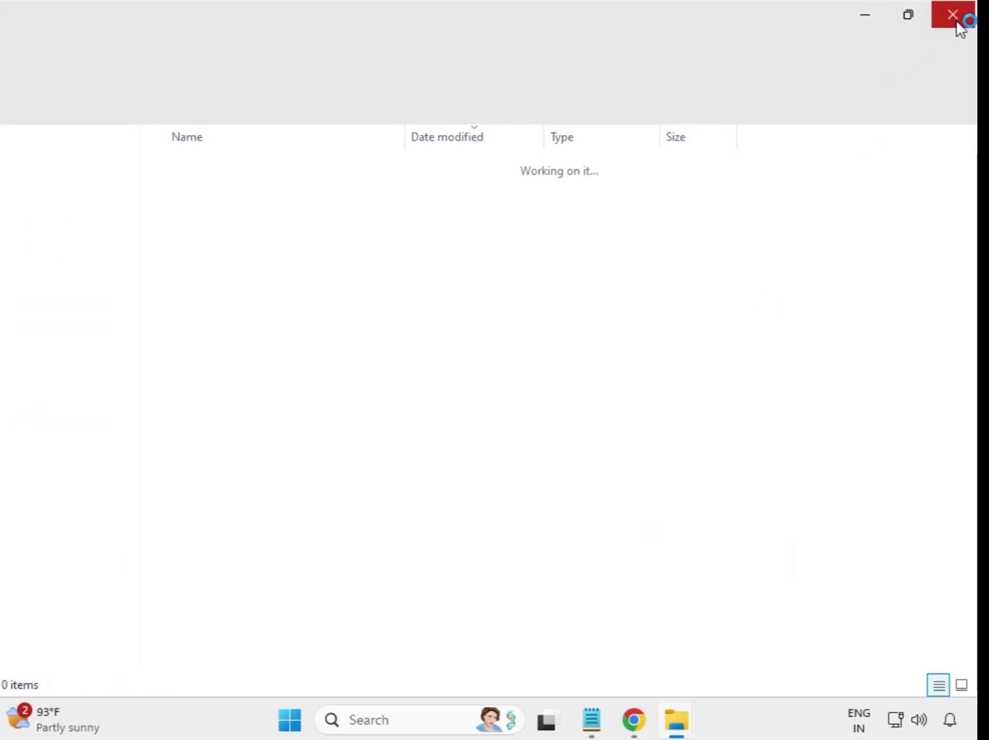
{"action": "left_click", "coordinate": [954, 15]}
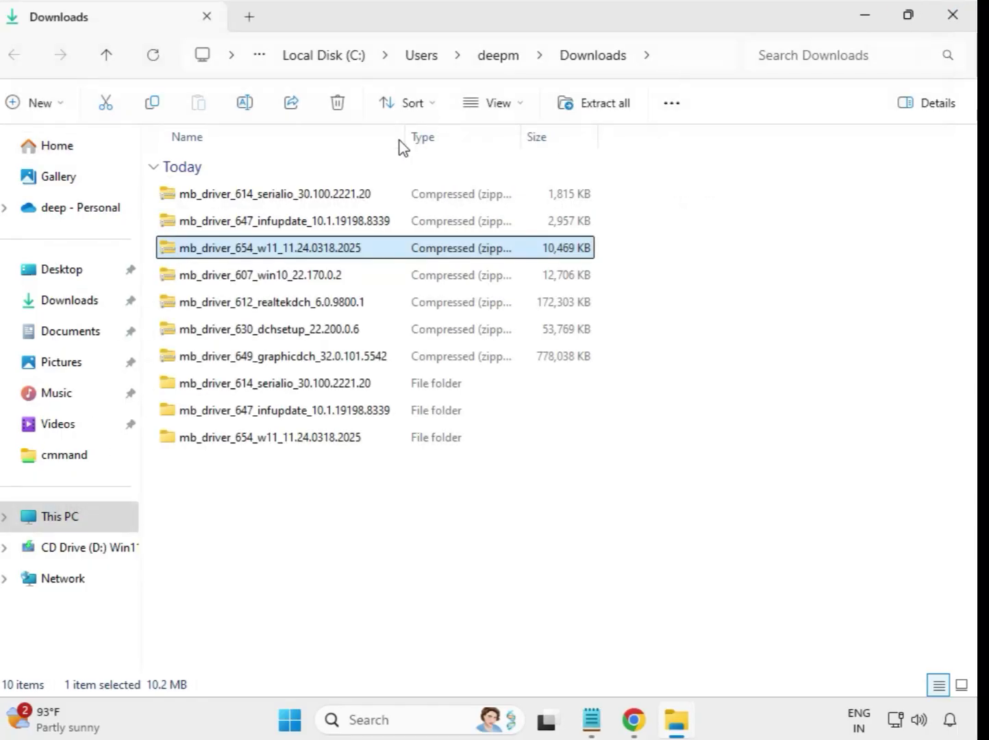
Step: Extract the mb_driver_607_win10_22.170.0.2 archive to its default folder in Downloads and close the extracted folder's window
{"action": "left_click", "coordinate": [220, 280]}
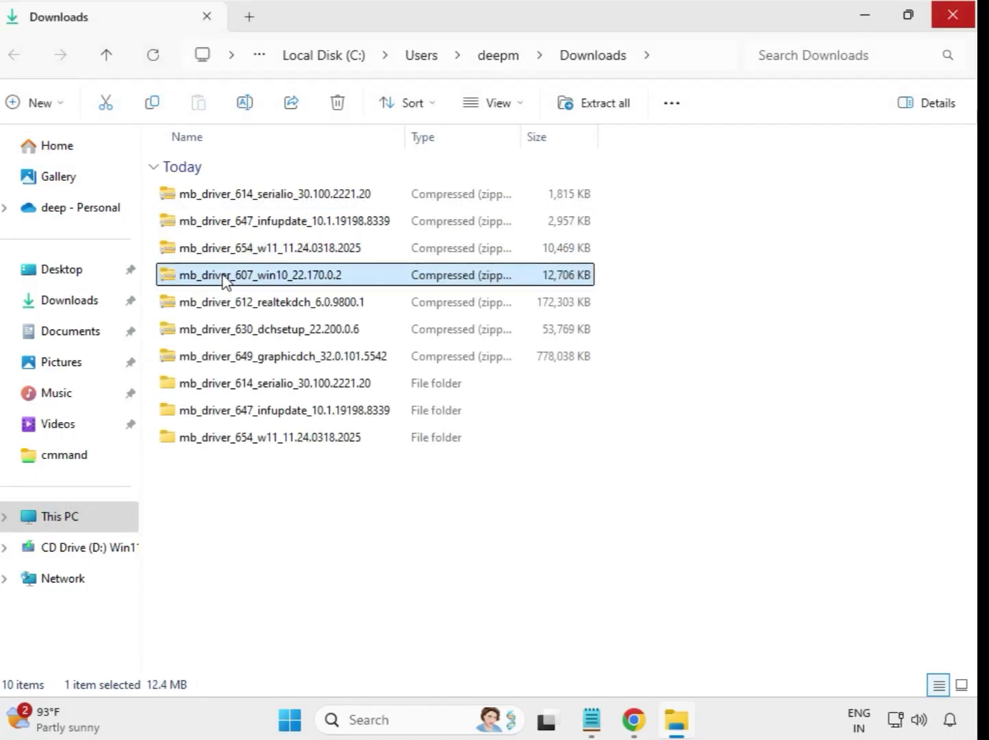
{"action": "right_click", "coordinate": [223, 277]}
{"action": "left_click", "coordinate": [303, 313]}
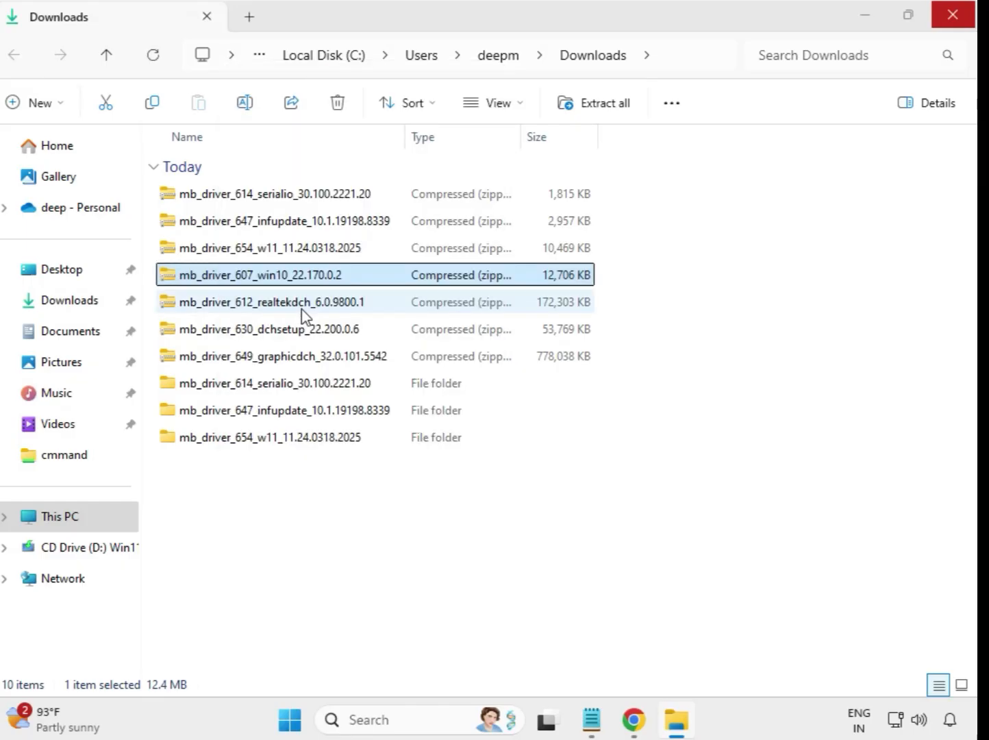
{"action": "left_click", "coordinate": [662, 545]}
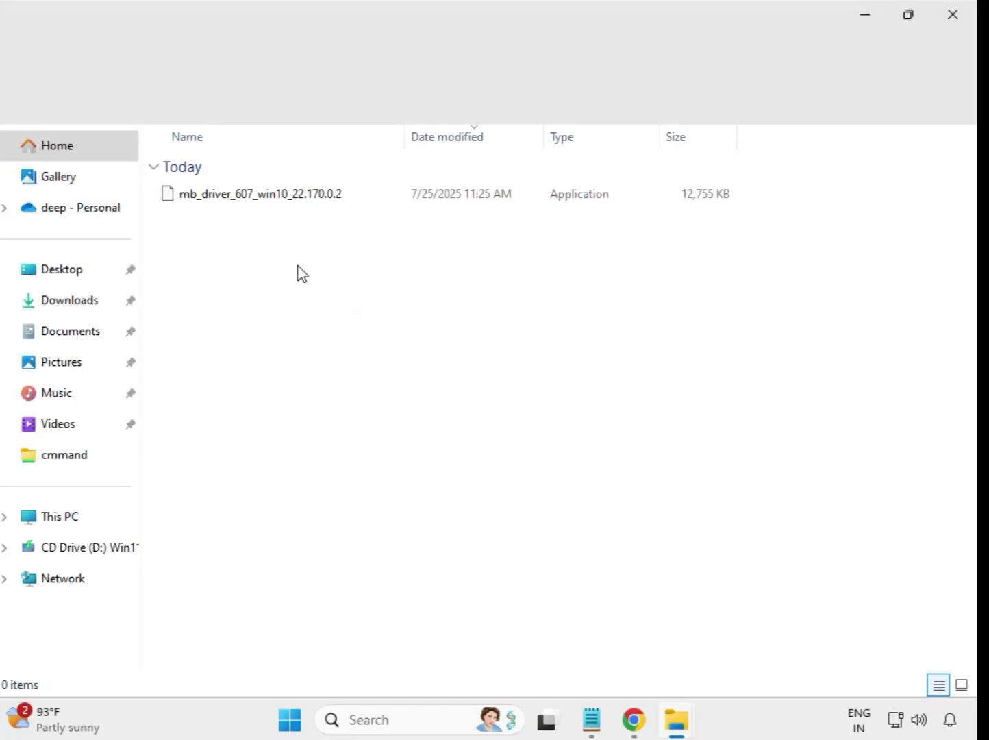
{"action": "left_click", "coordinate": [952, 13]}
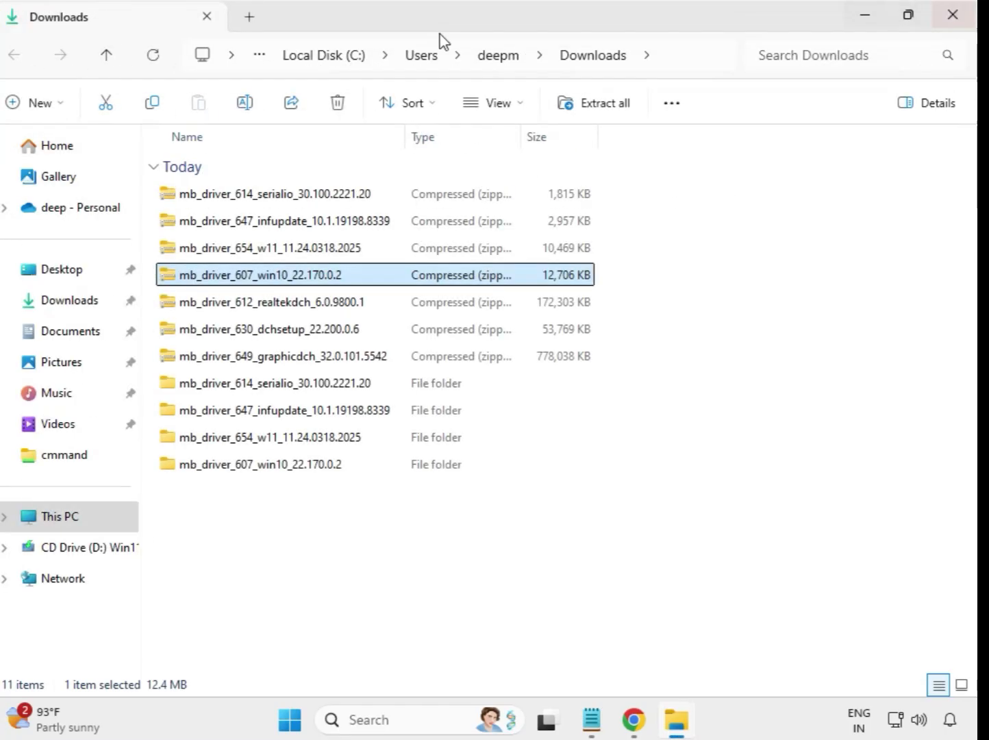
Step: Extract the mb_driver_612_realtekdch_6.0.9800.1 archive to its default folder in Downloads and close the extracted folder's window
{"action": "left_click", "coordinate": [279, 311]}
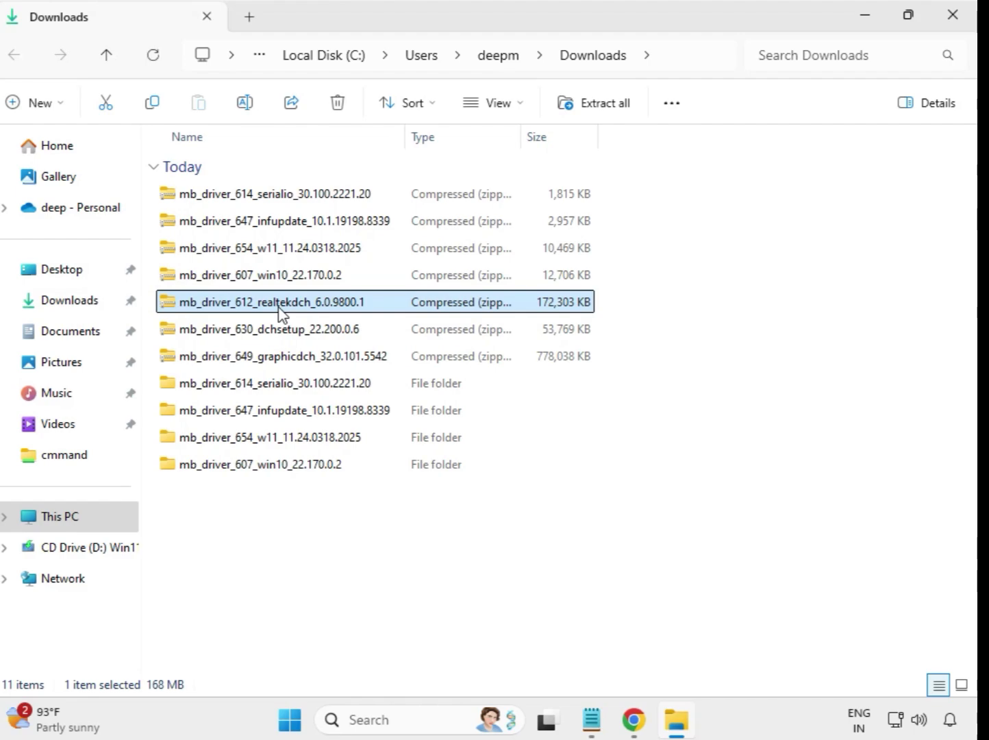
{"action": "right_click", "coordinate": [279, 312]}
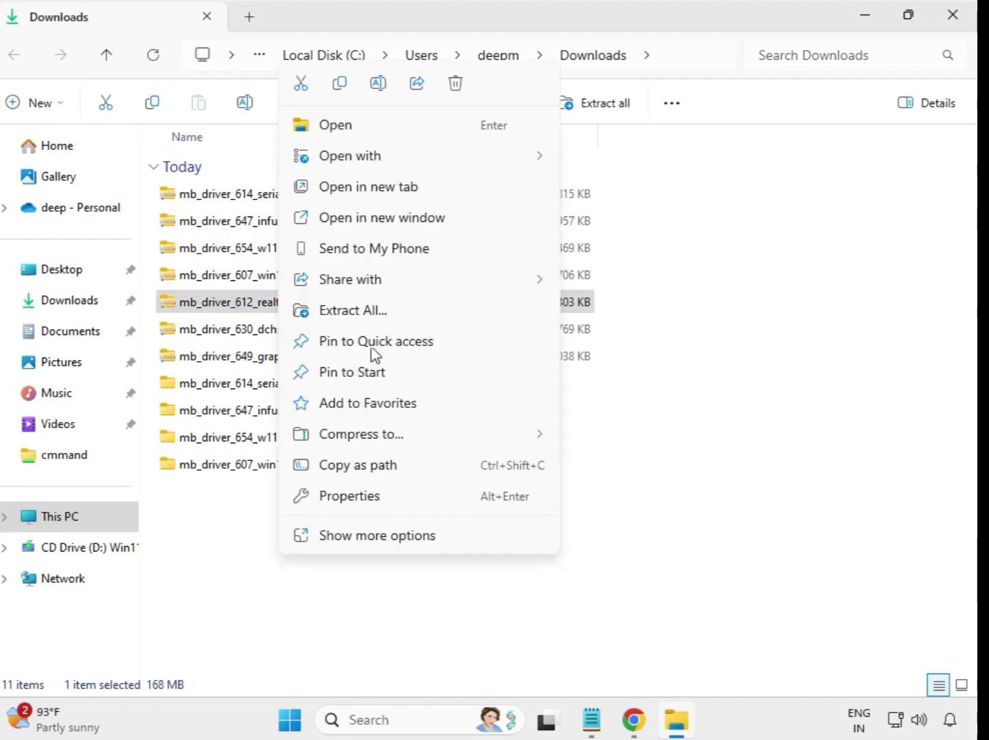
{"action": "left_click", "coordinate": [385, 313]}
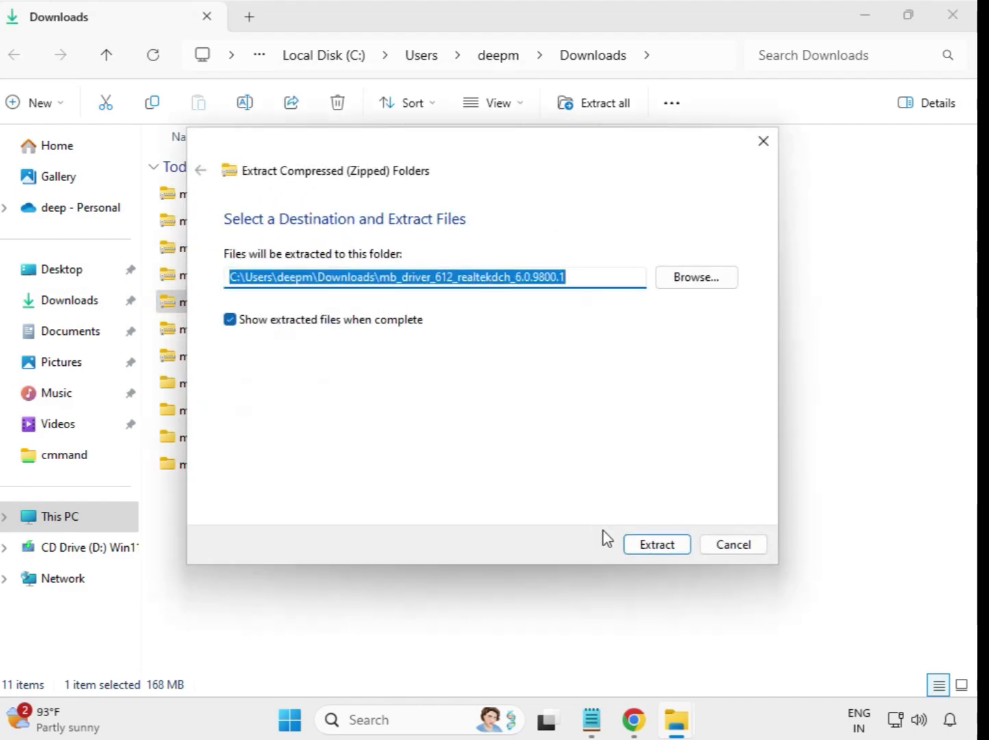
{"action": "left_click", "coordinate": [649, 552]}
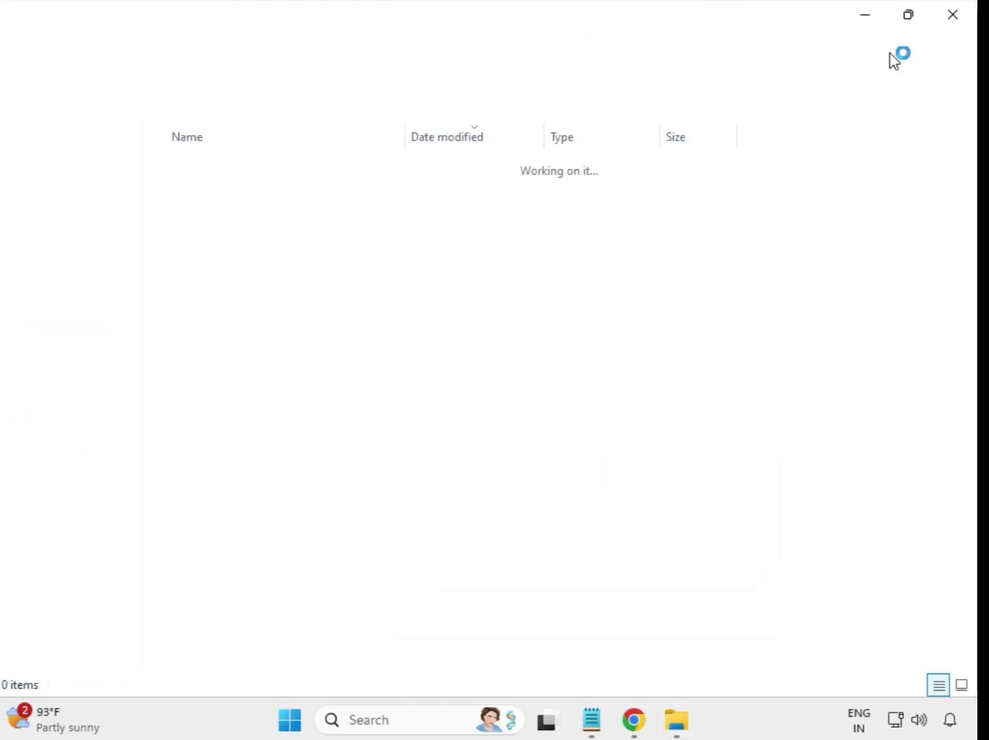
{"action": "left_click", "coordinate": [953, 15]}
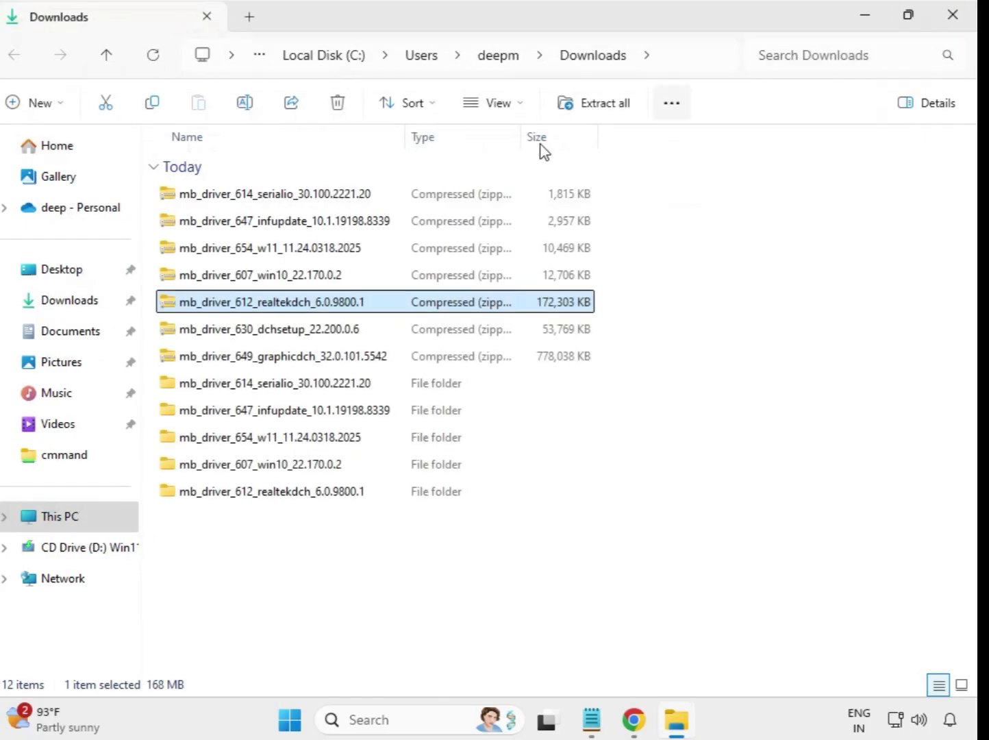
Step: Extract the mb_driver_630_dchsetup_22.200.0.6 archive to its default folder in Downloads and close the extracted folder's window
{"action": "left_click", "coordinate": [272, 334]}
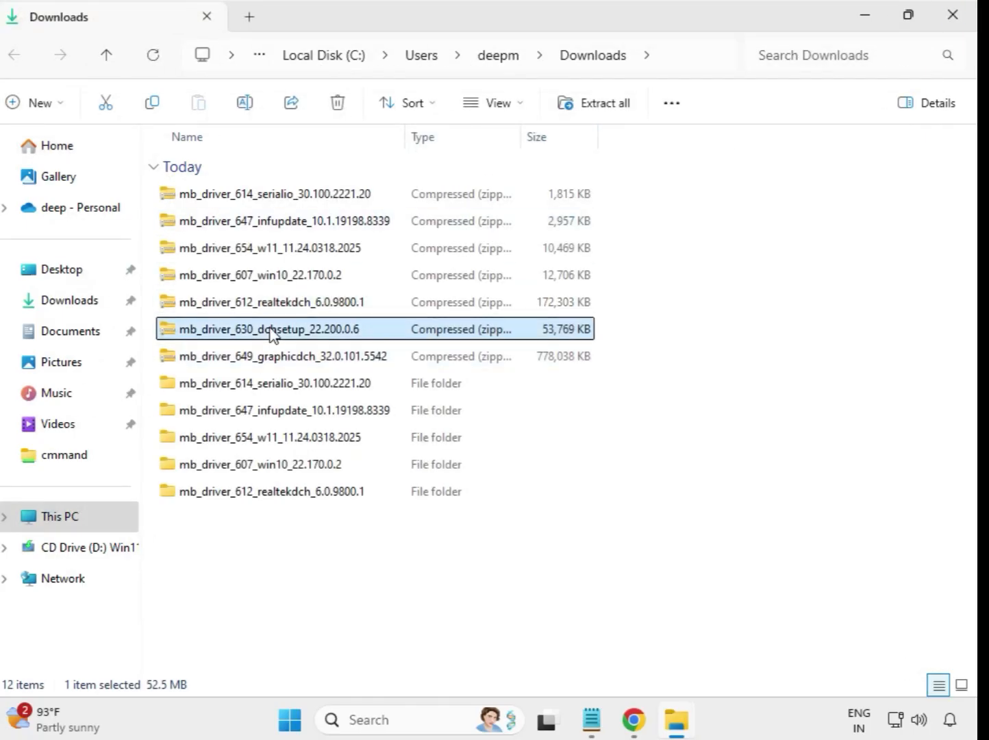
{"action": "right_click", "coordinate": [273, 334]}
{"action": "left_click", "coordinate": [343, 329]}
{"action": "left_click", "coordinate": [654, 545]}
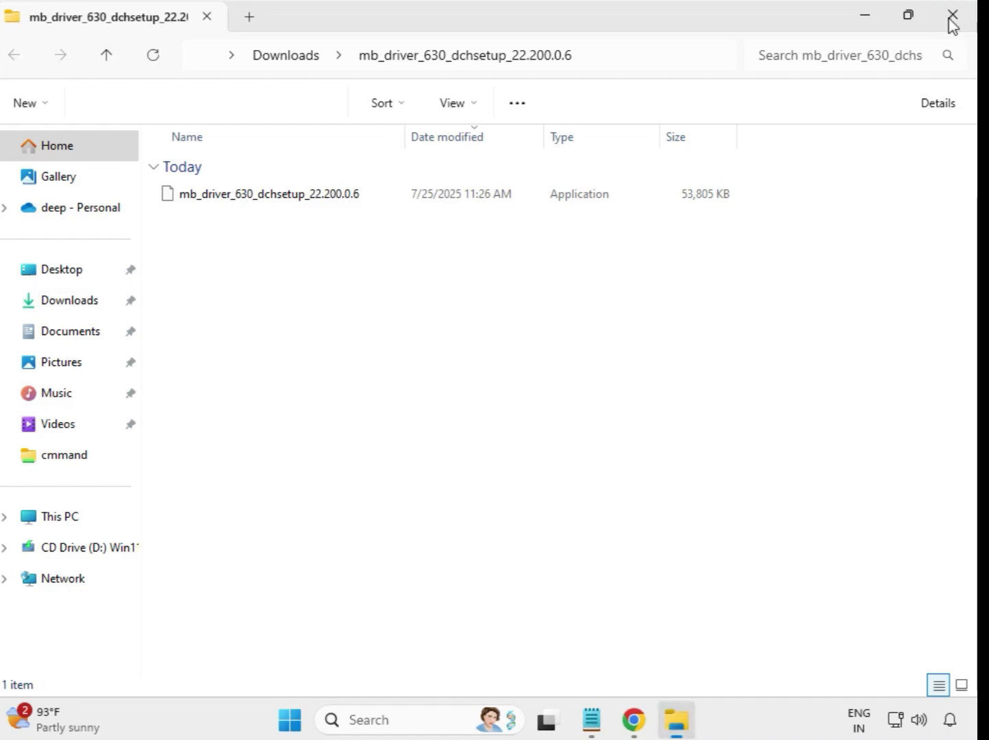
{"action": "left_click", "coordinate": [953, 20]}
Step: Extract mb_driver_649_graphicdch_32.0.101.5542 to its default folder in Downloads, close the extracted folder's window and clear the file selection
{"action": "left_click", "coordinate": [299, 363]}
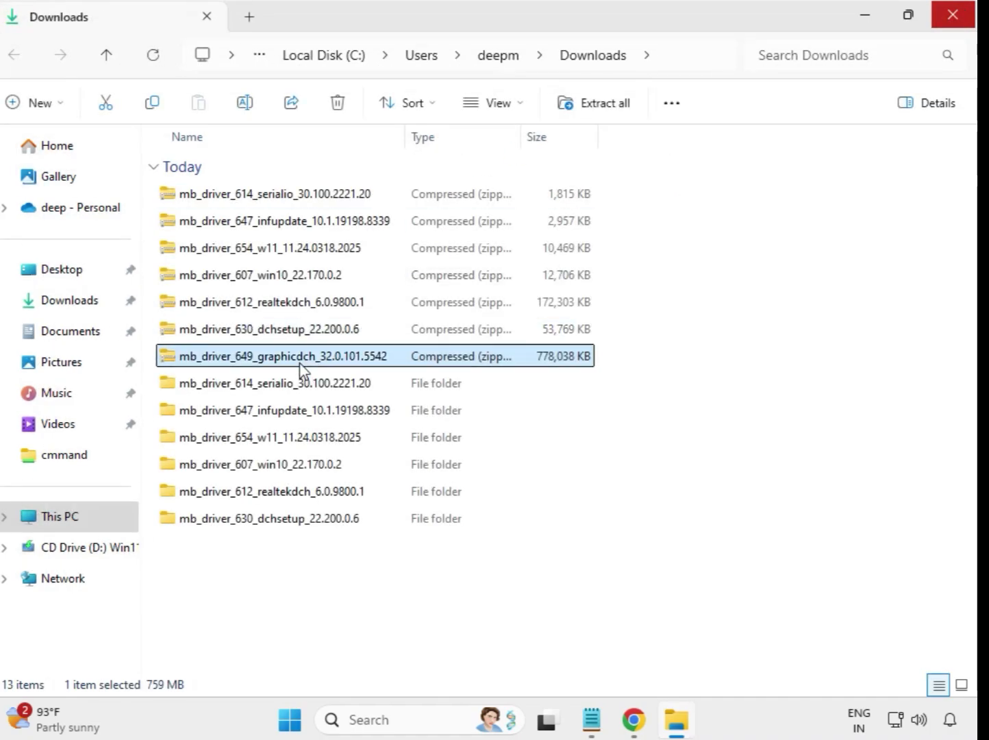
{"action": "right_click", "coordinate": [300, 363]}
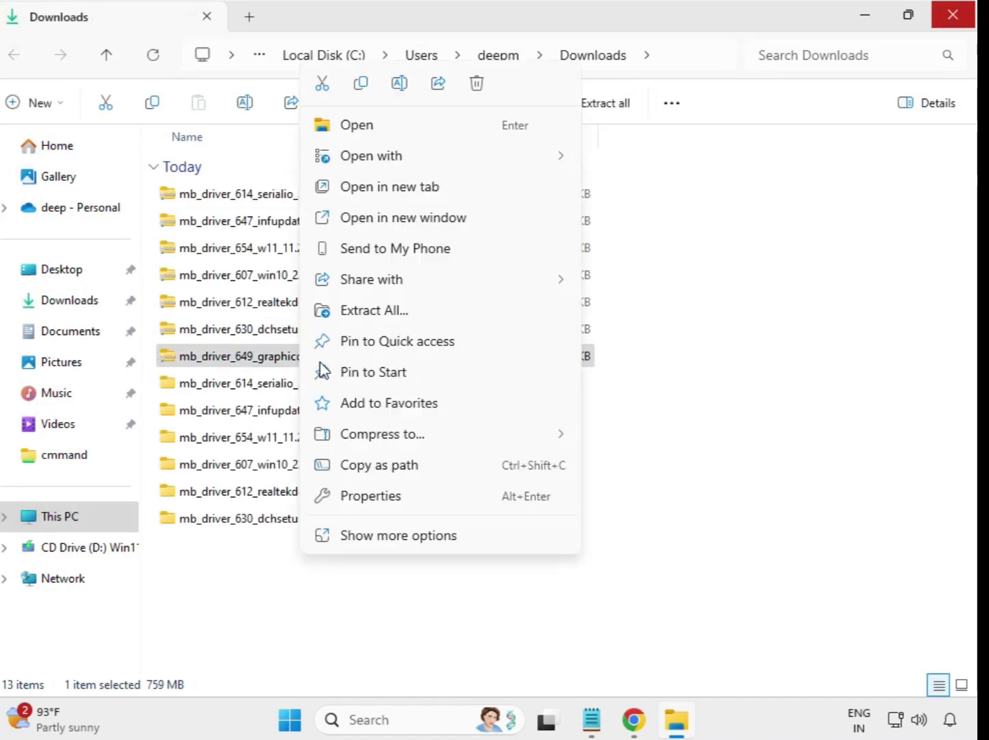
{"action": "left_click", "coordinate": [374, 310]}
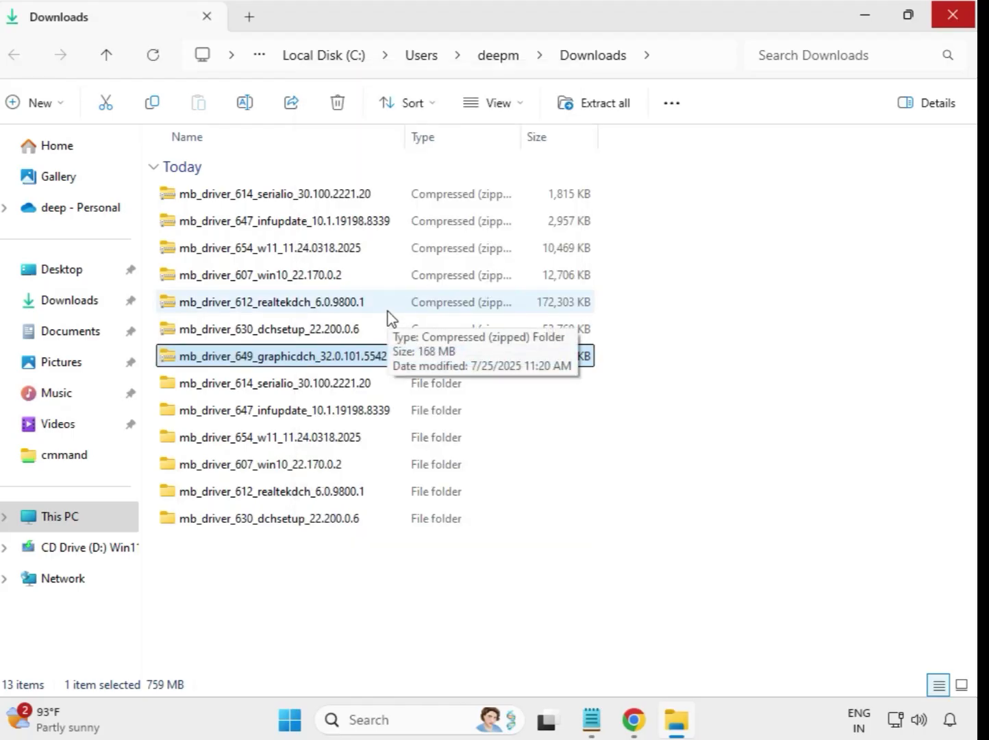
{"action": "left_click", "coordinate": [654, 548]}
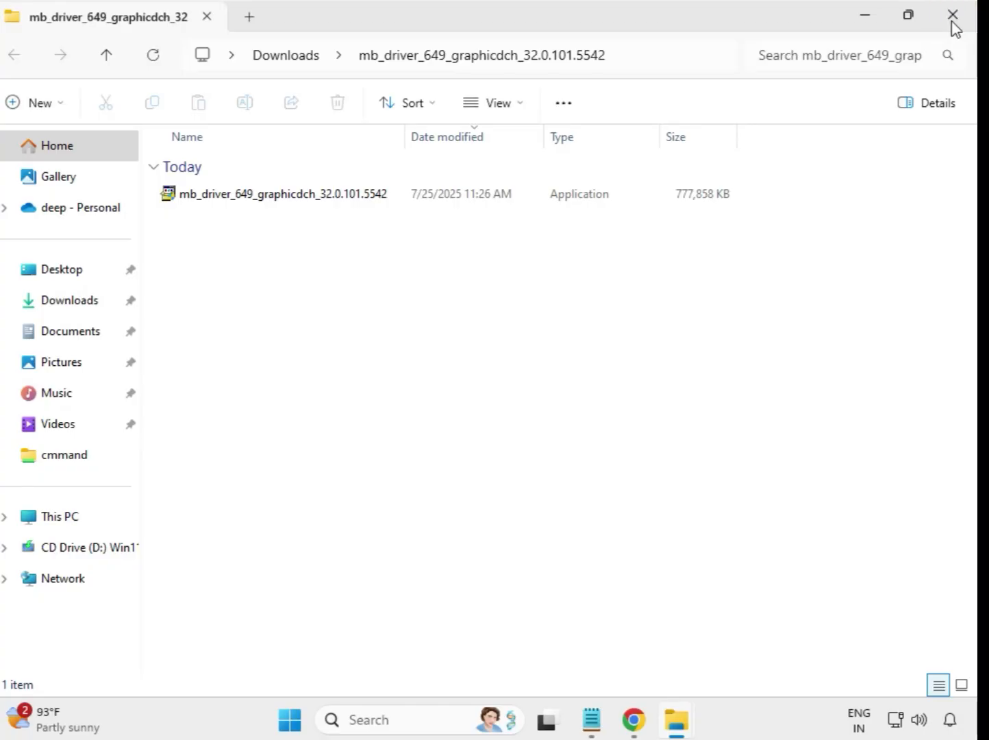
{"action": "left_click", "coordinate": [952, 16]}
{"action": "left_click", "coordinate": [637, 578]}
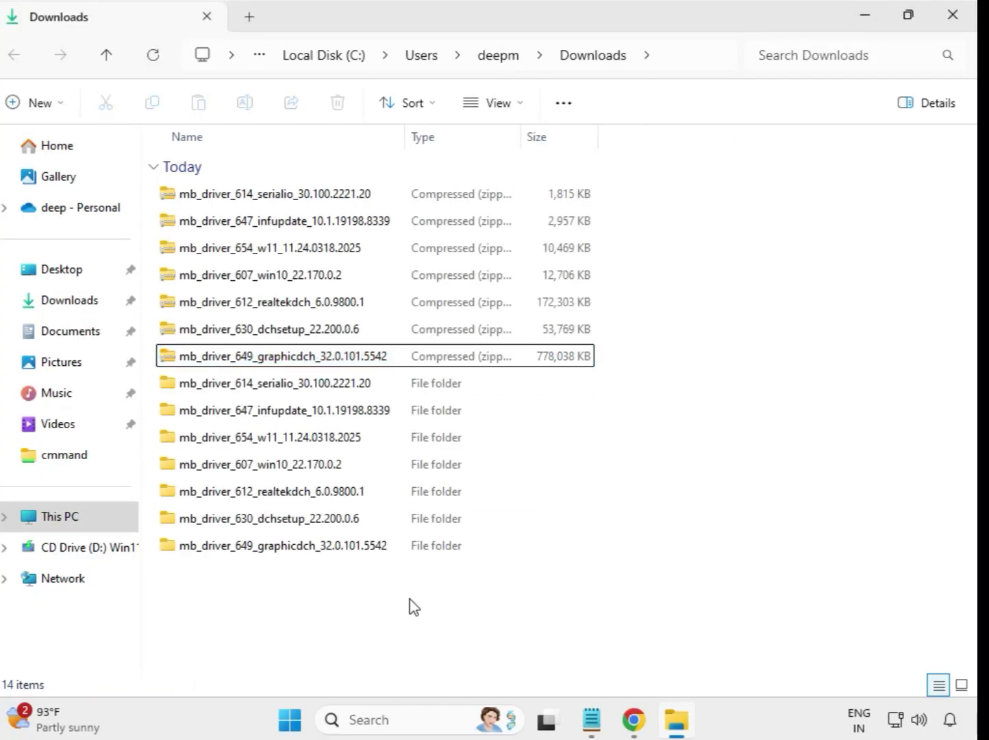
Step: Refresh the Downloads folder listing and select the seven extracted driver folders
{"action": "right_click", "coordinate": [367, 597]}
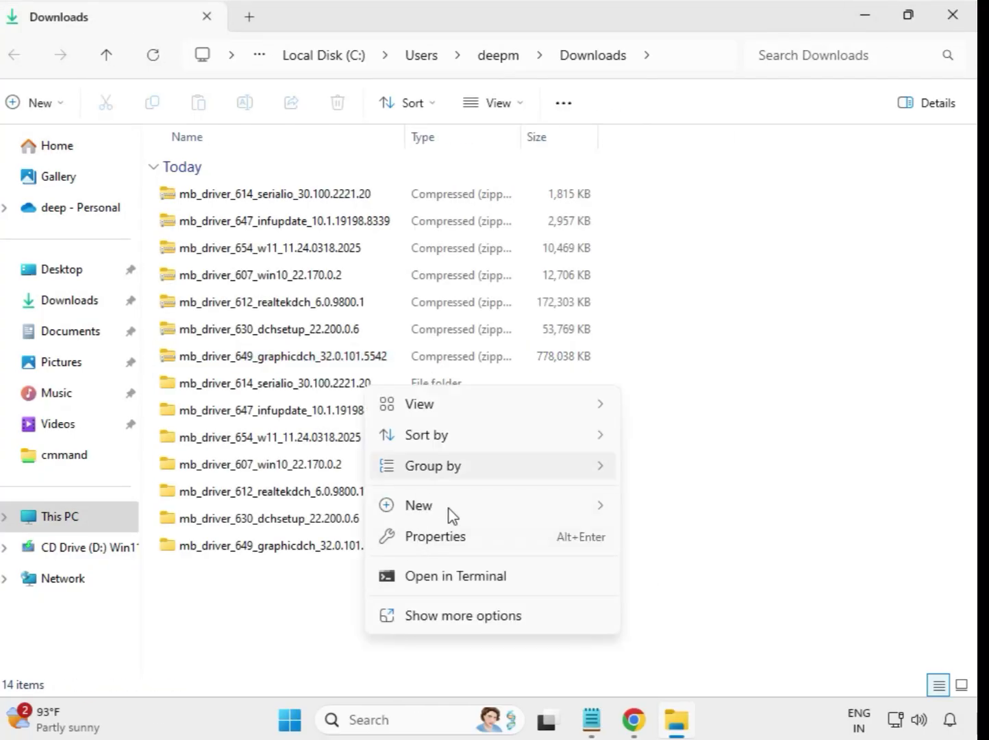
{"action": "left_click", "coordinate": [474, 614]}
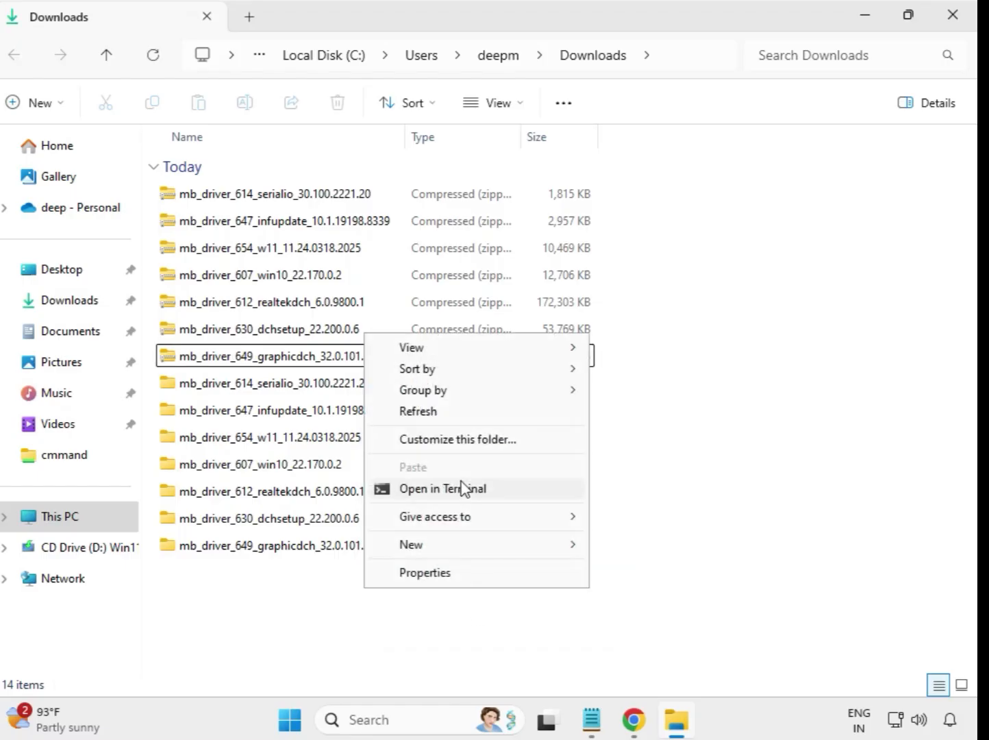
{"action": "left_click", "coordinate": [425, 413]}
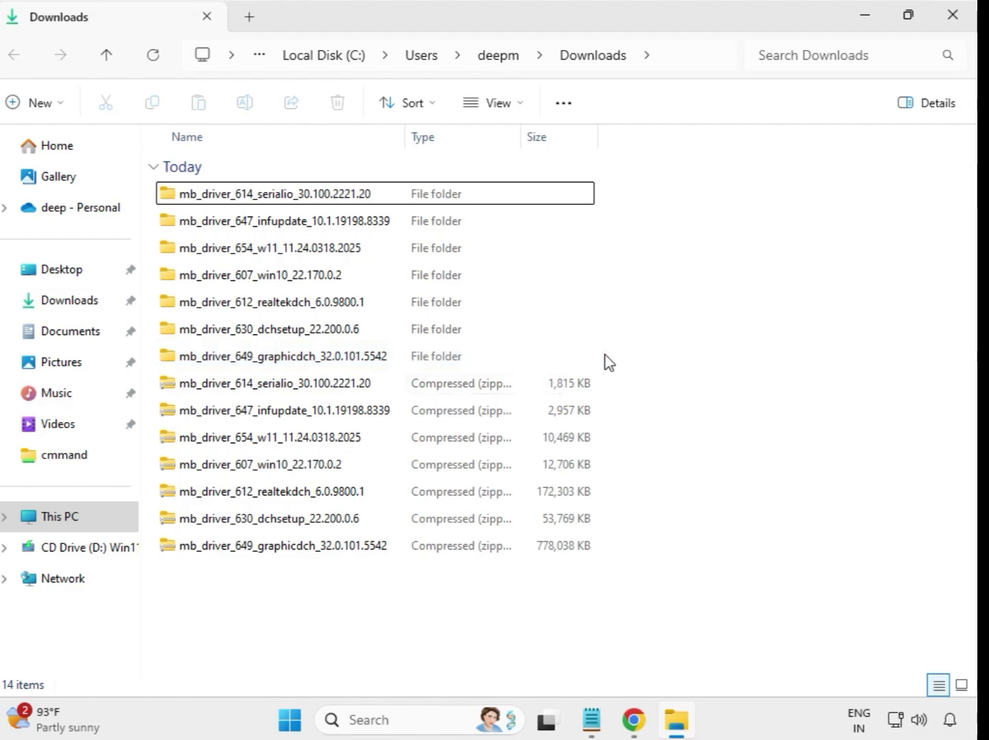
{"action": "left_click_drag", "start_coordinate": [605, 355], "coordinate": [375, 186]}
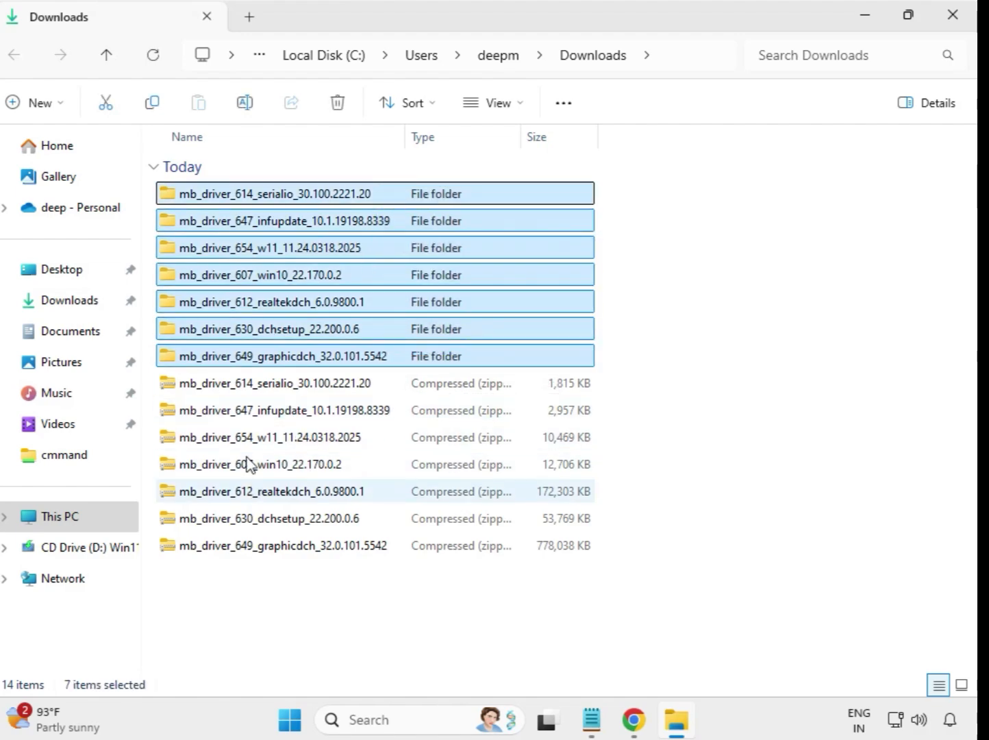
Step: Run the mb_driver_614_serialio_30.100.2221.20 installer from its extracted folder as administrator, dismiss the compatibility assistant and return to Downloads
{"action": "left_click", "coordinate": [304, 195]}
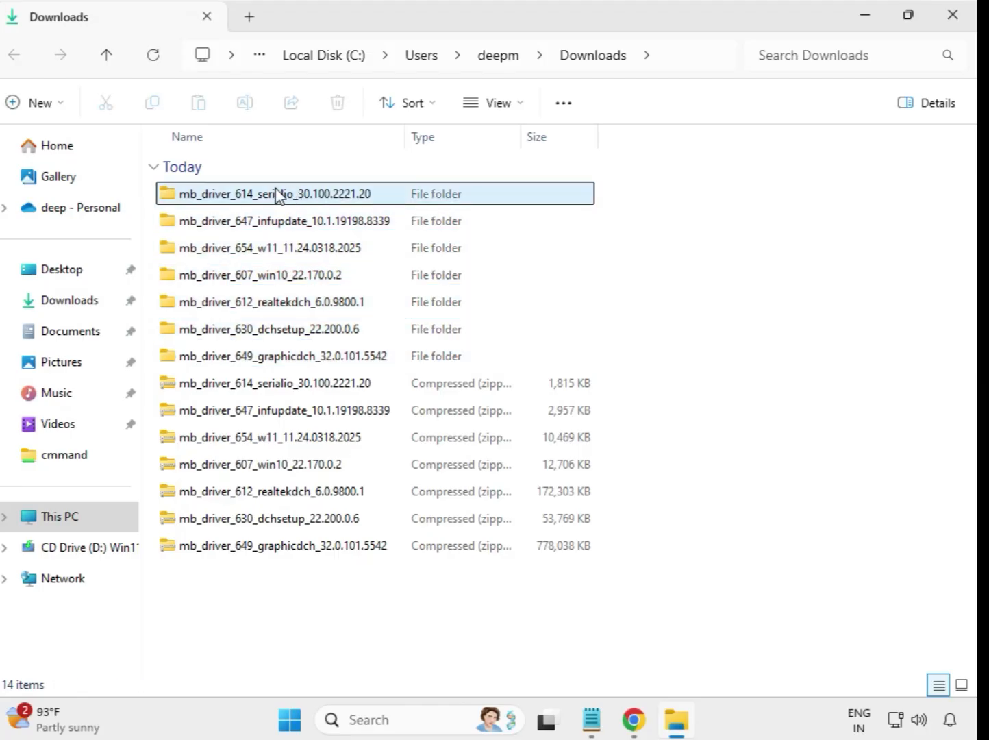
{"action": "double_click", "coordinate": [276, 194]}
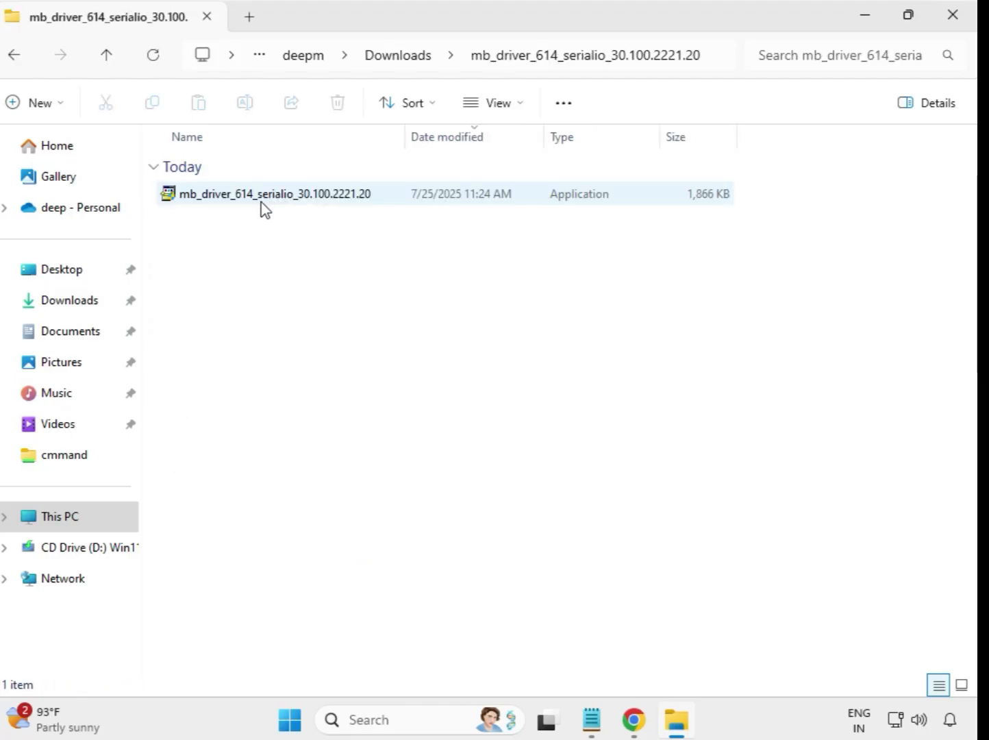
{"action": "left_click", "coordinate": [264, 199]}
{"action": "right_click", "coordinate": [262, 200]}
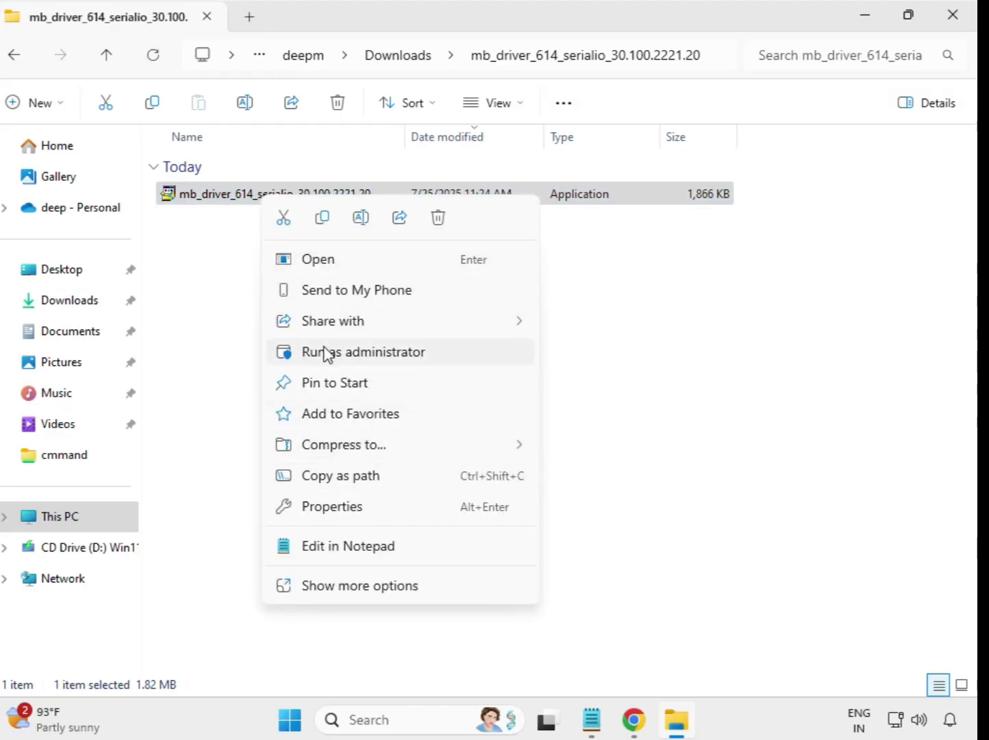
{"action": "left_click", "coordinate": [350, 352]}
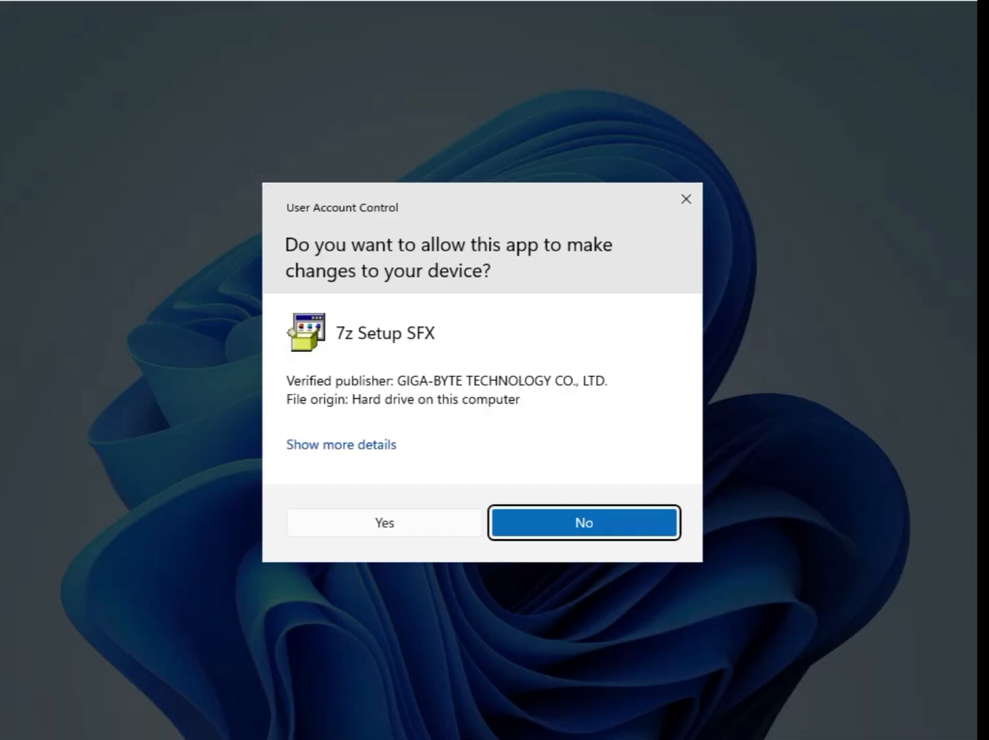
{"action": "left_click", "coordinate": [385, 524]}
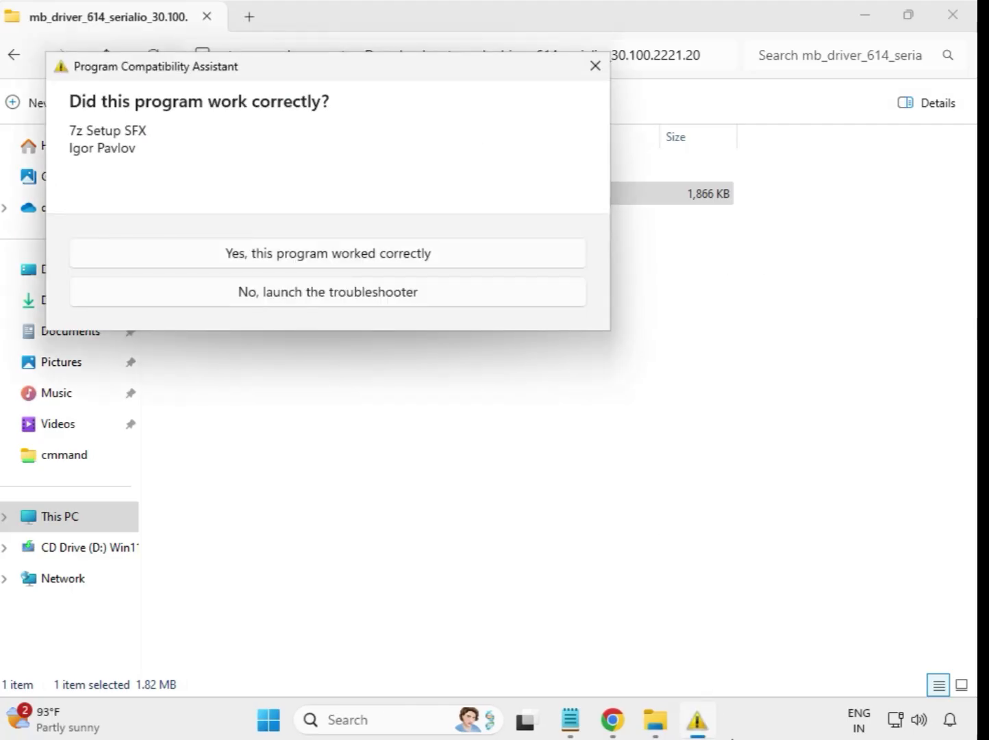
{"action": "key", "text": "Escape"}
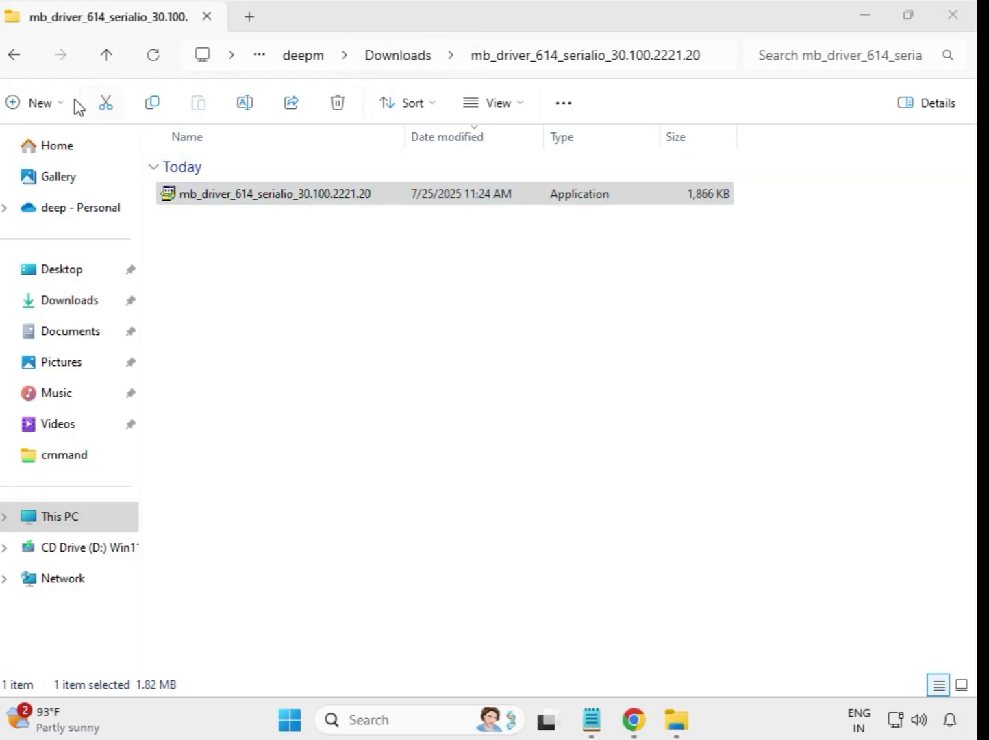
{"action": "left_click", "coordinate": [18, 58]}
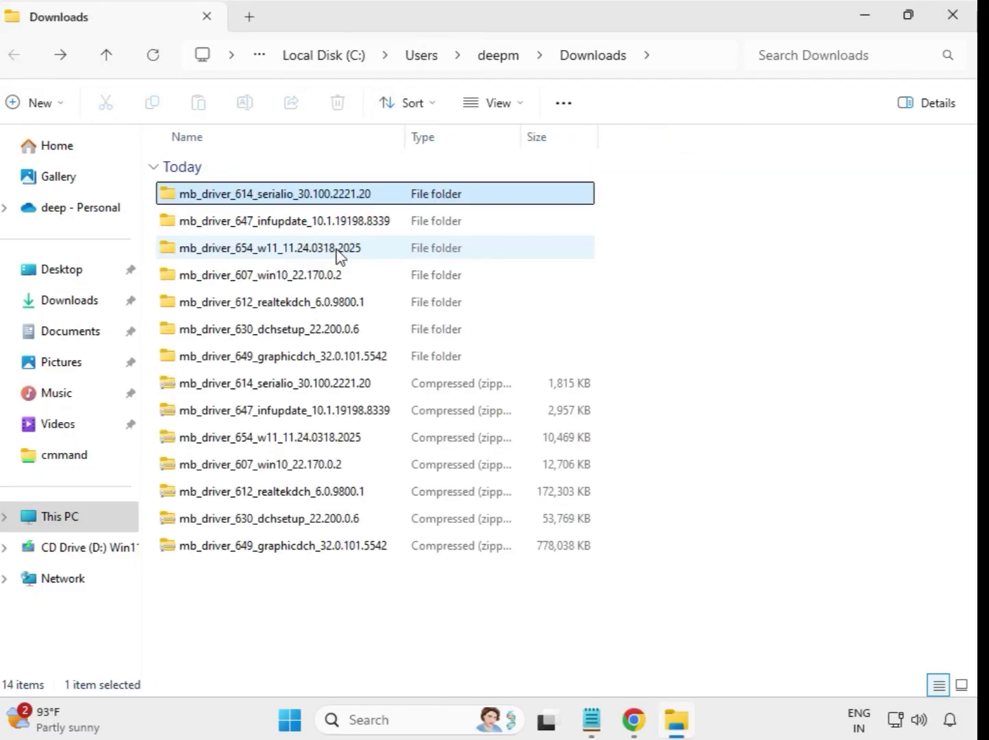
Step: Run the mb_driver_647_infupdate_10.1.19198.8339 installer from its extracted folder as administrator, allowing device changes, and return to Downloads
{"action": "double_click", "coordinate": [327, 222]}
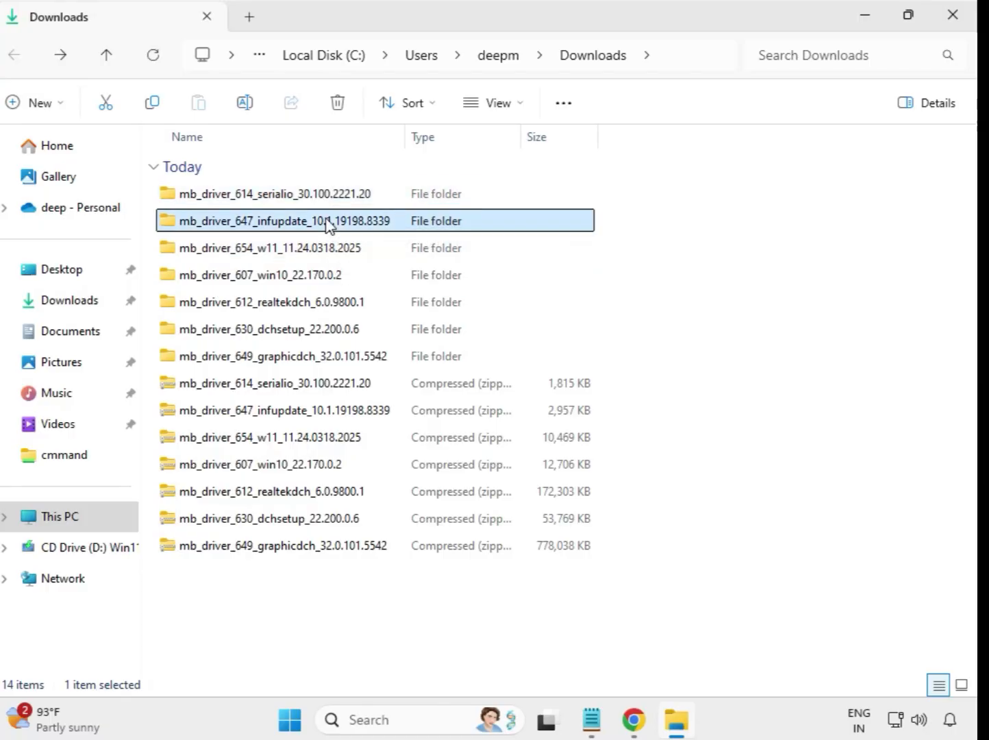
{"action": "left_click", "coordinate": [330, 201]}
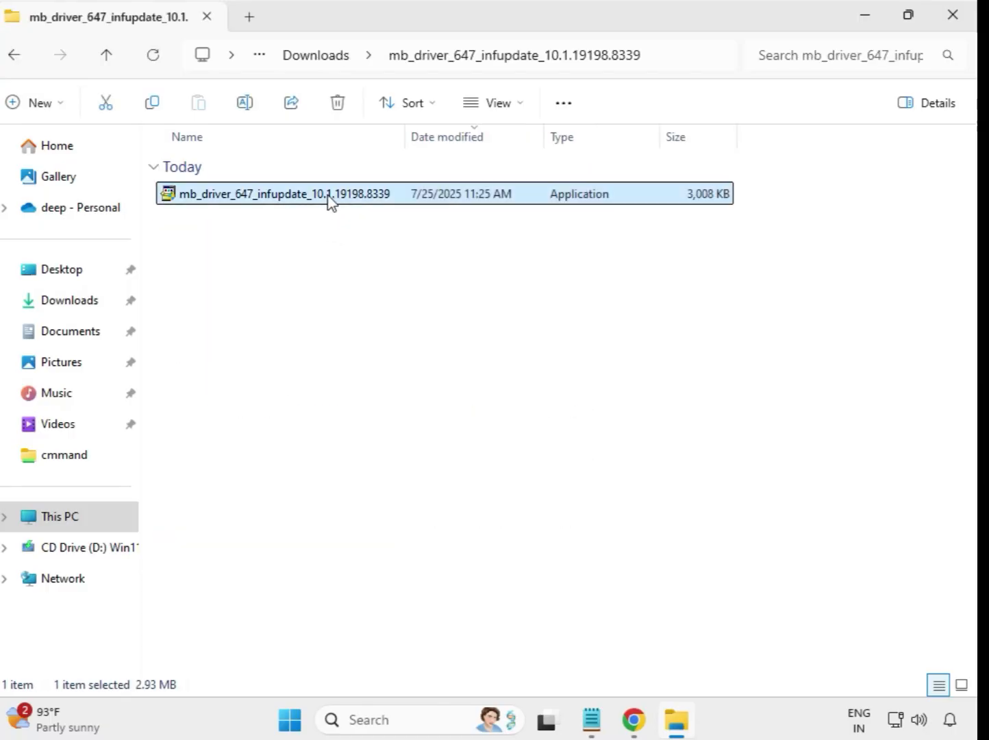
{"action": "right_click", "coordinate": [331, 202]}
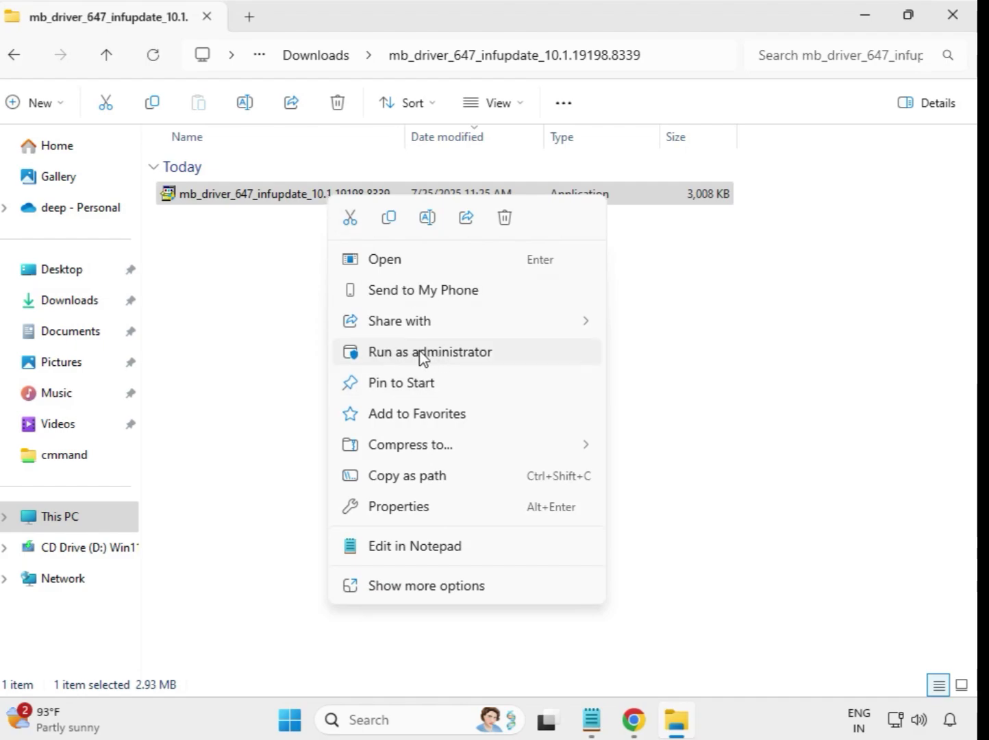
{"action": "left_click", "coordinate": [441, 359]}
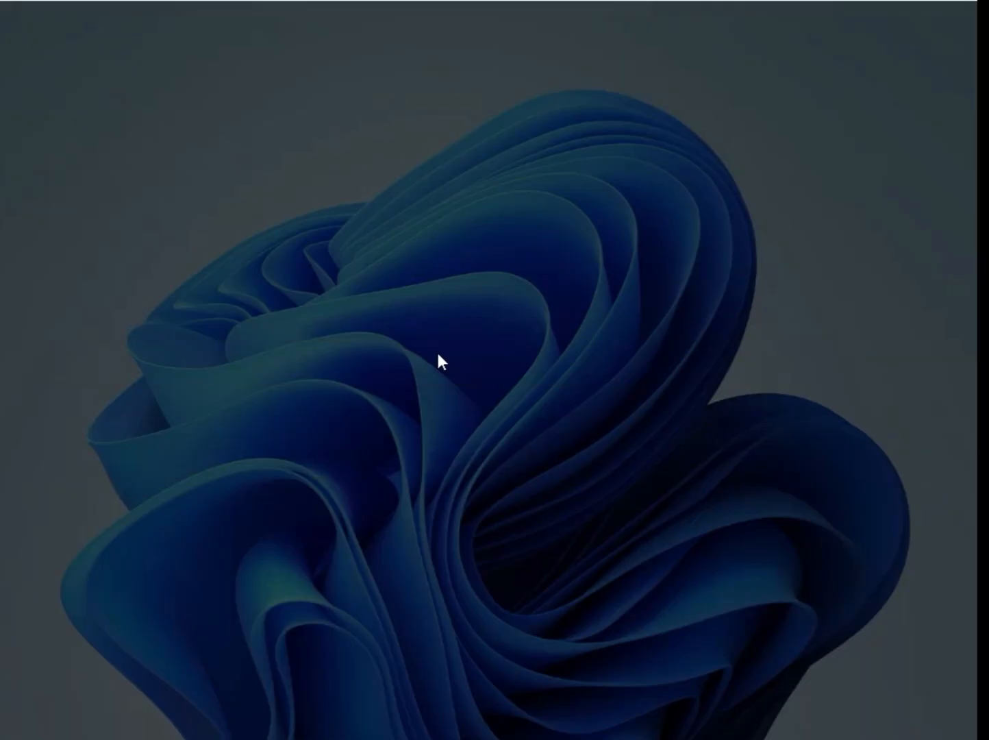
{"action": "left_click", "coordinate": [451, 530]}
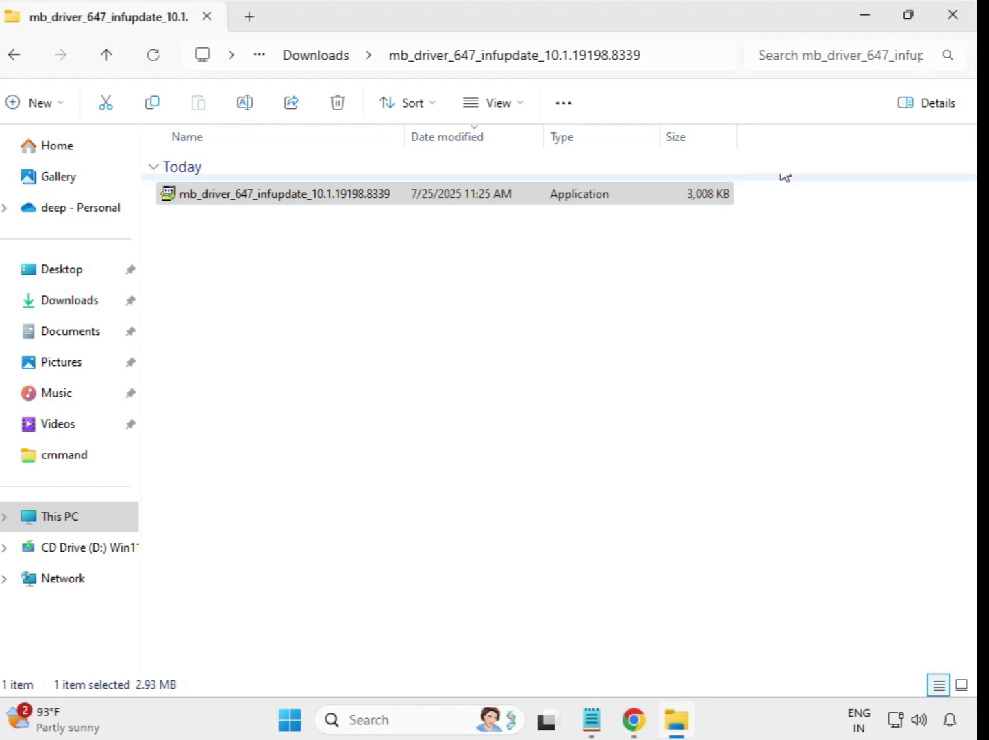
{"action": "left_click", "coordinate": [297, 56]}
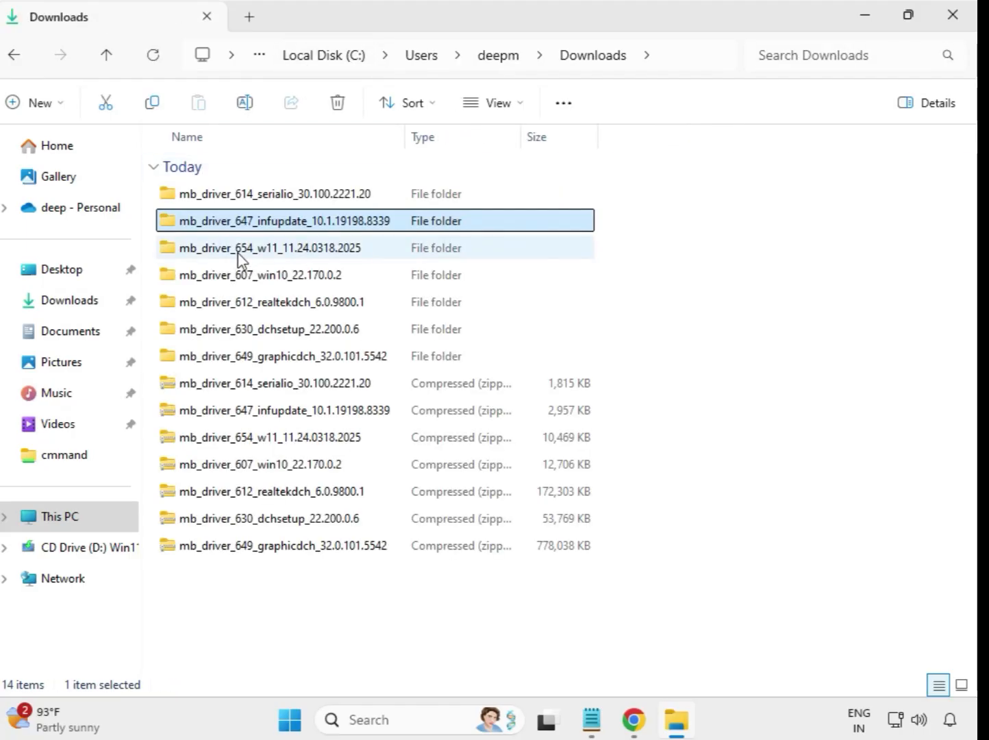
Step: Run the mb_driver_654_w11_11.24.0318.2025 installer from its extracted folder as administrator, allowing device changes, and return to Downloads
{"action": "double_click", "coordinate": [282, 258]}
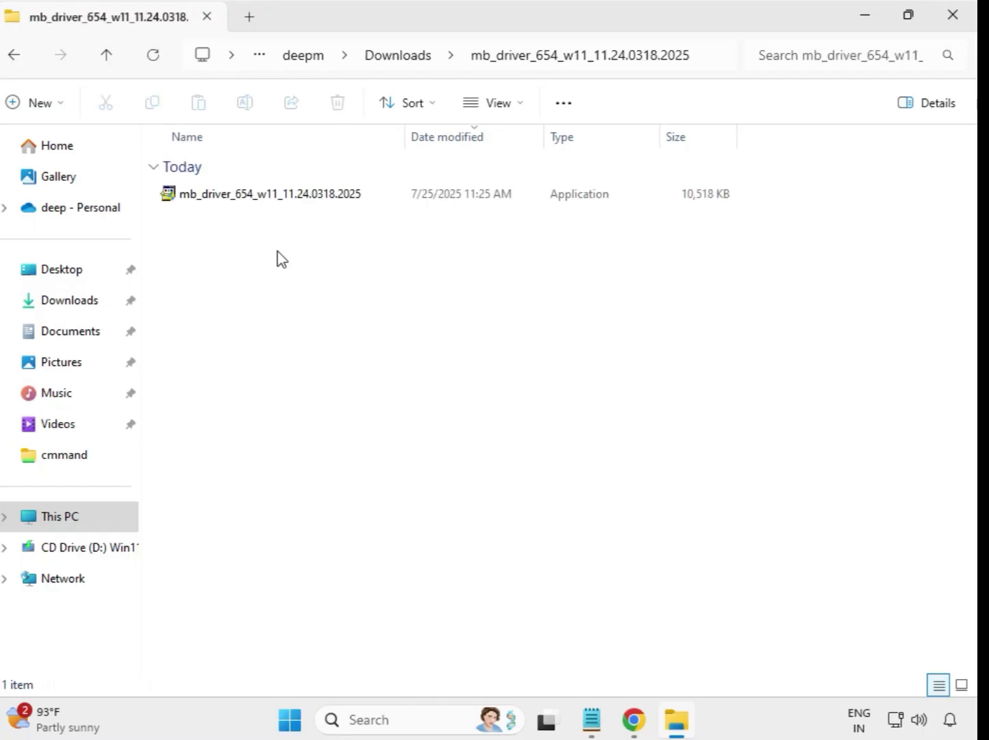
{"action": "left_click", "coordinate": [291, 203]}
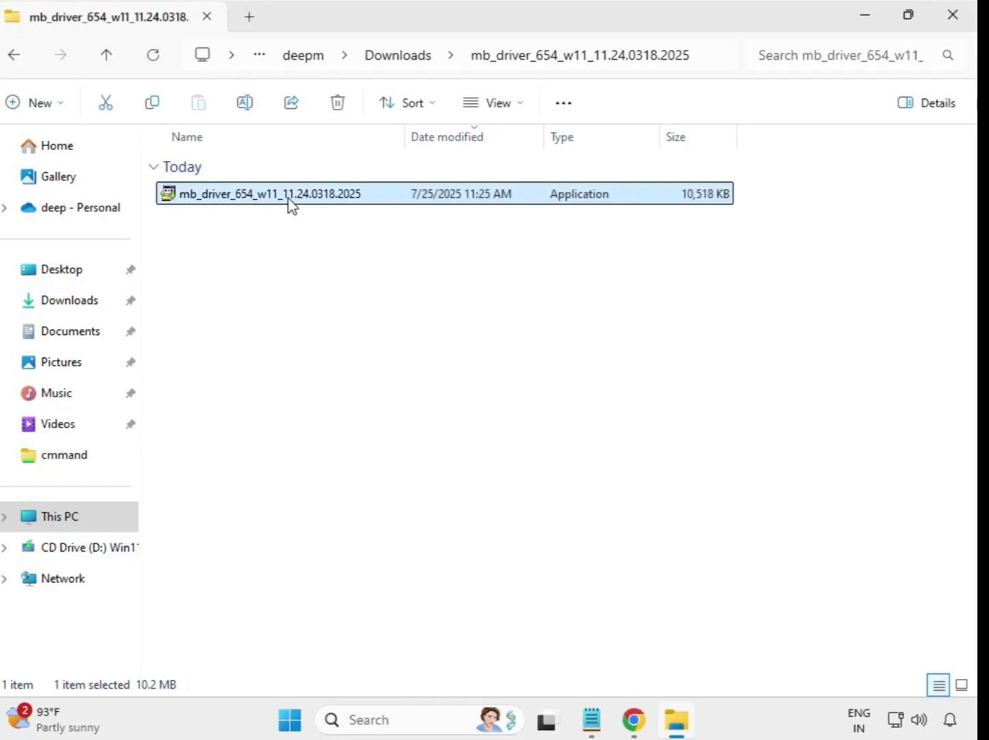
{"action": "right_click", "coordinate": [289, 198]}
{"action": "left_click", "coordinate": [381, 353]}
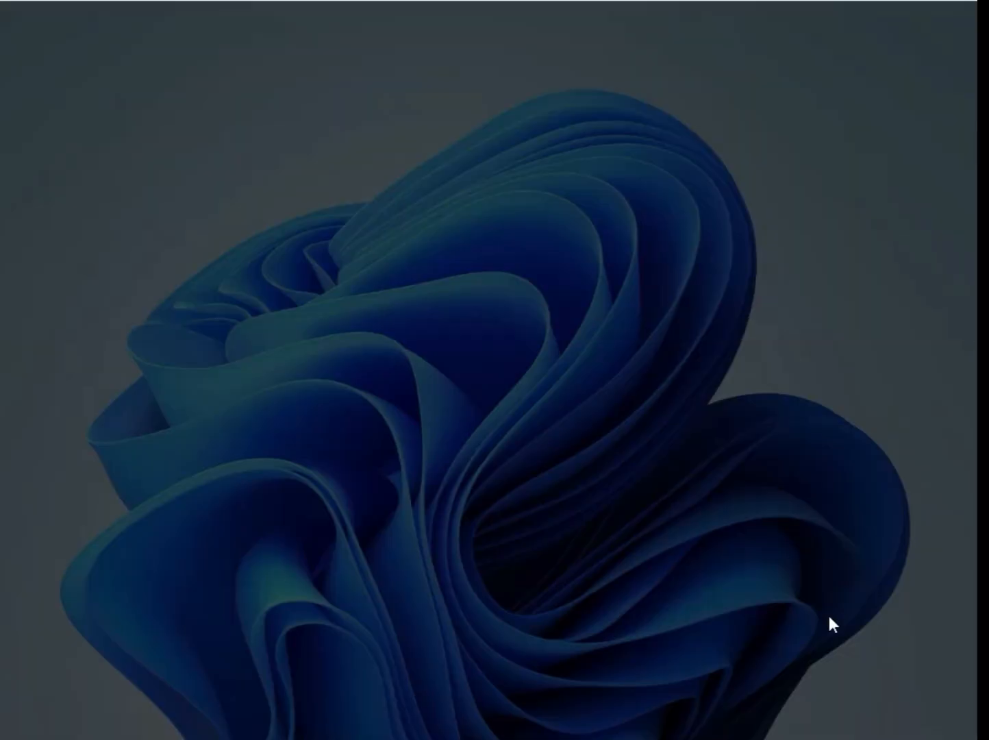
{"action": "left_click", "coordinate": [405, 530]}
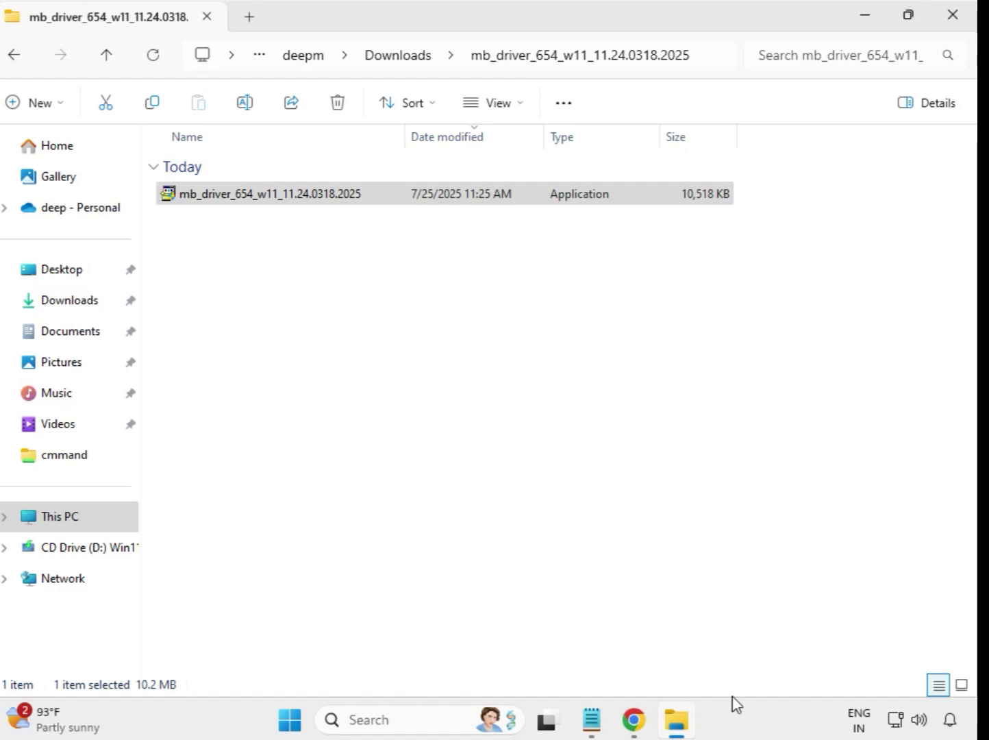
{"action": "left_click", "coordinate": [399, 59]}
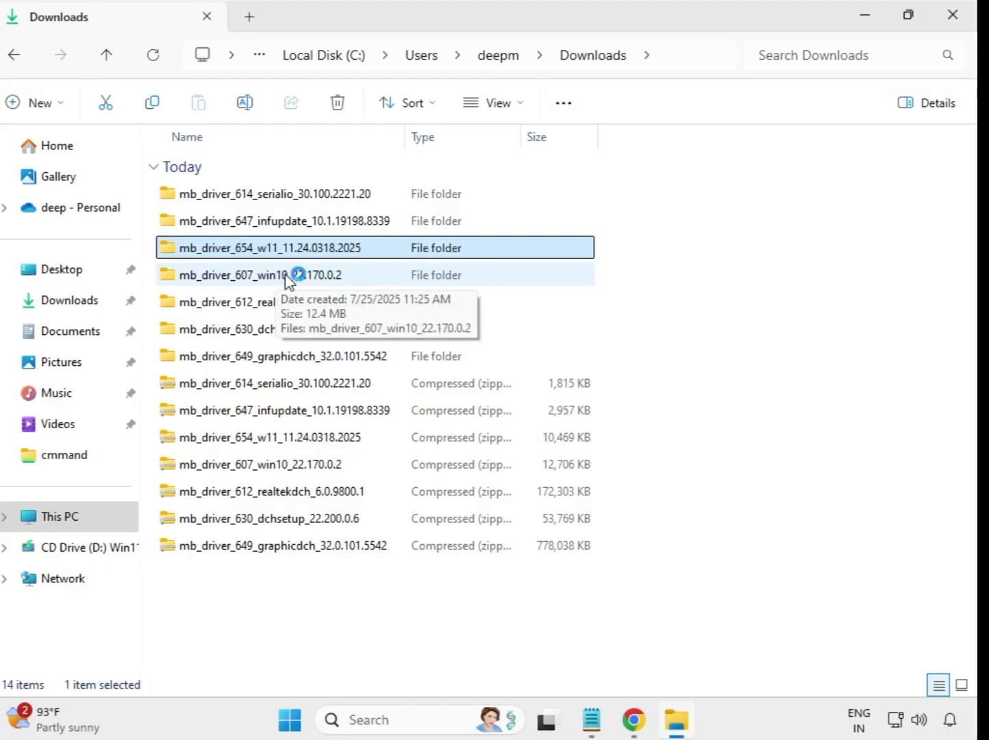
Step: Run the mb_driver_607_win10_22.170.0.2 installer from its extracted folder as administrator, allowing device changes, and return to Downloads
{"action": "double_click", "coordinate": [287, 276]}
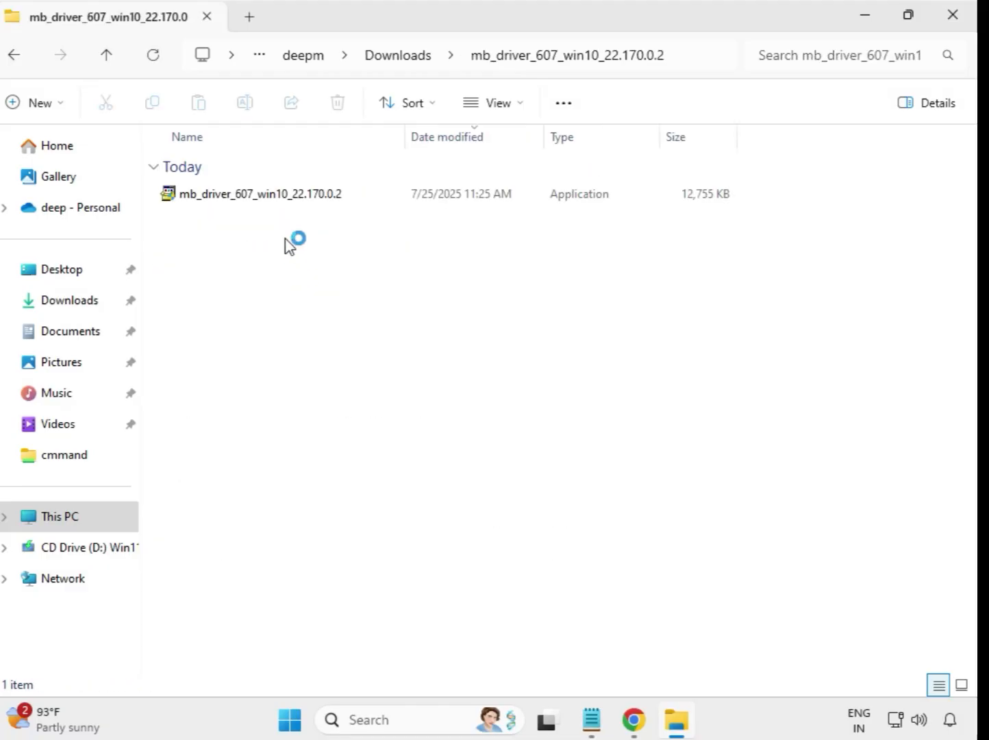
{"action": "left_click", "coordinate": [271, 199]}
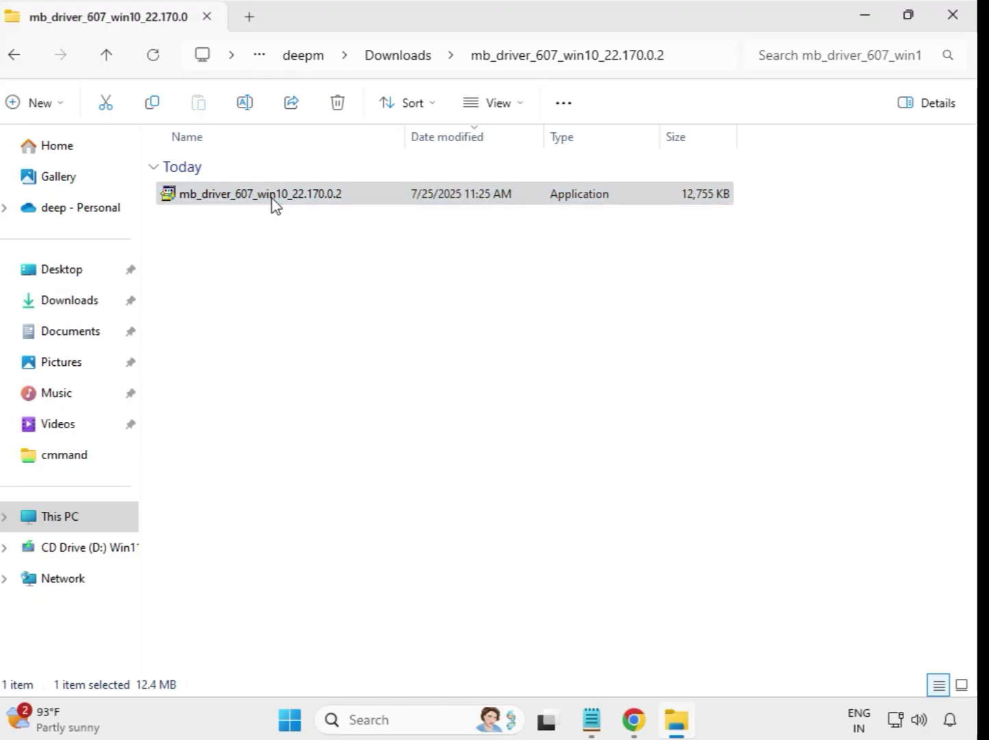
{"action": "right_click", "coordinate": [272, 199]}
{"action": "left_click", "coordinate": [383, 355]}
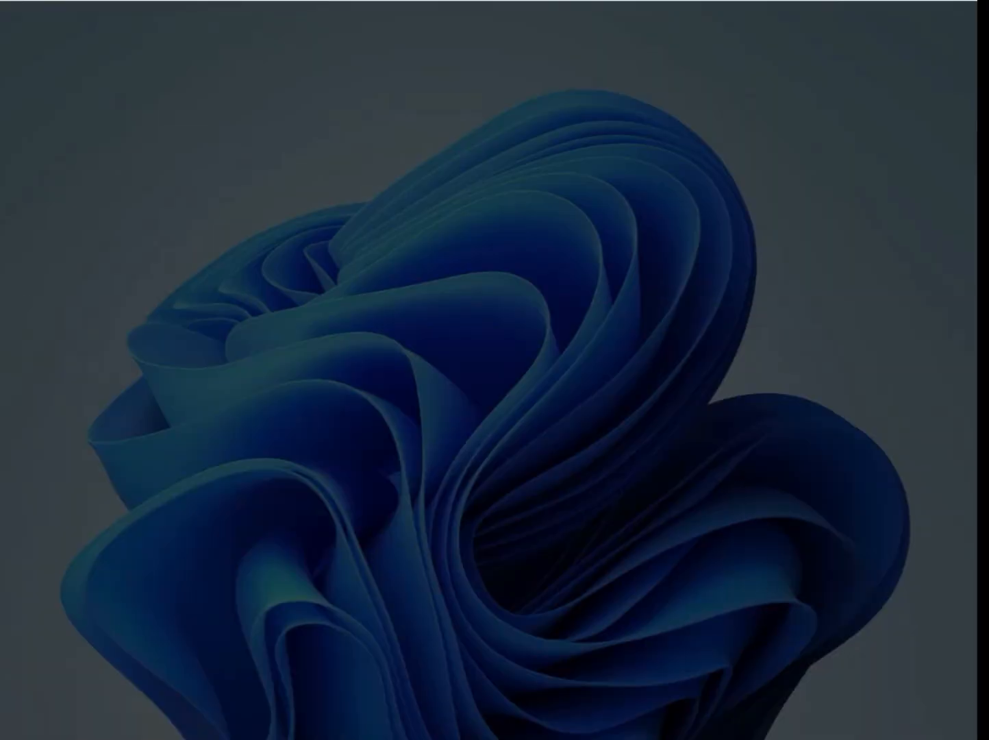
{"action": "left_click", "coordinate": [404, 521]}
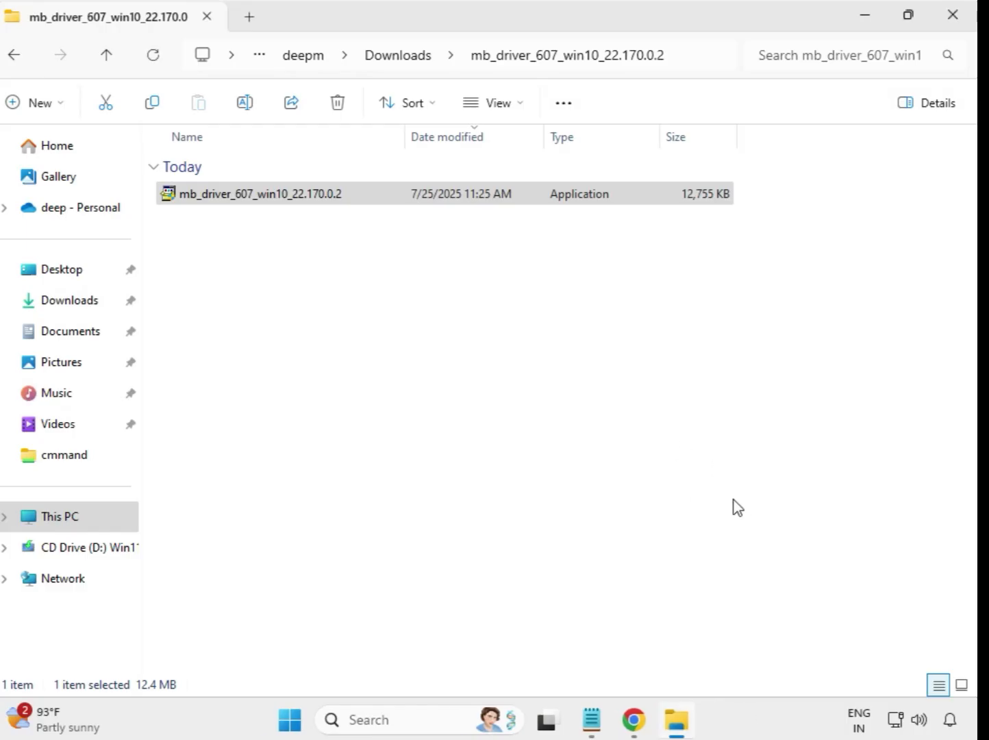
{"action": "left_click", "coordinate": [397, 57]}
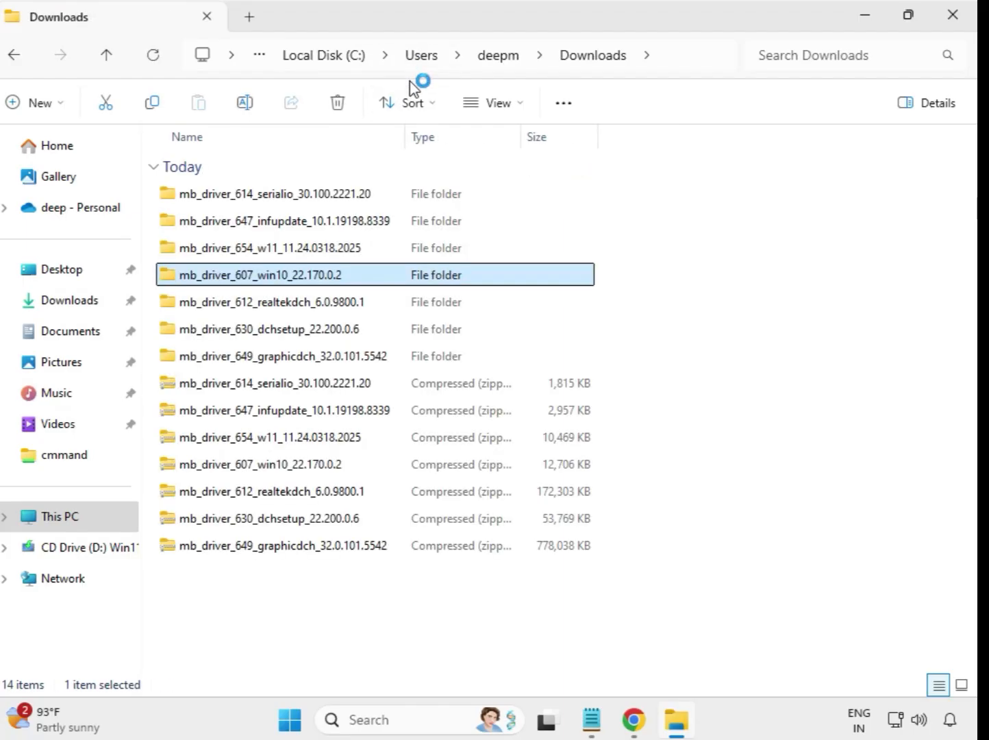
Step: Run the mb_driver_612_realtekdch_6.0.9800.1 installer from its extracted folder as administrator, allowing device changes, and return to Downloads
{"action": "left_click", "coordinate": [342, 303]}
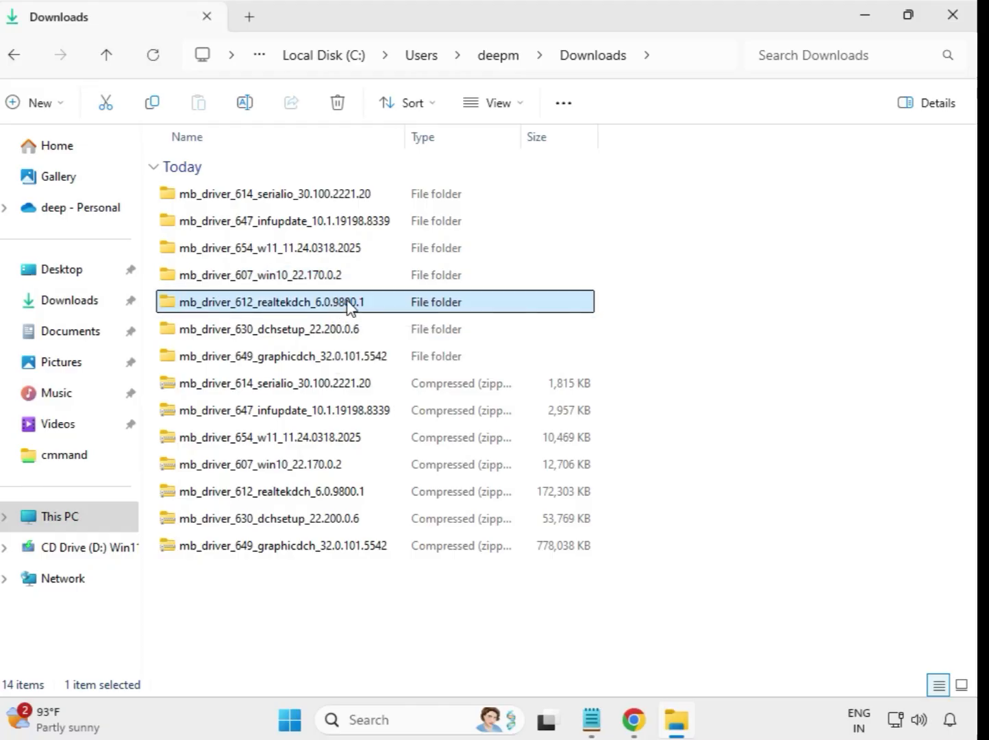
{"action": "double_click", "coordinate": [393, 305]}
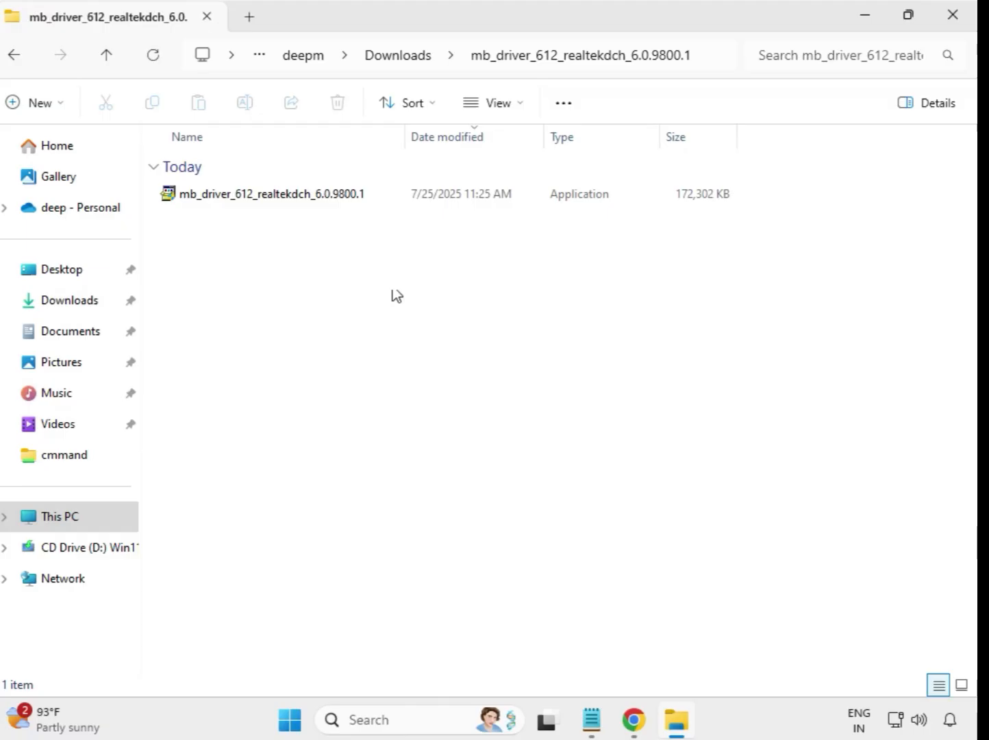
{"action": "left_click", "coordinate": [305, 200]}
{"action": "right_click", "coordinate": [311, 205]}
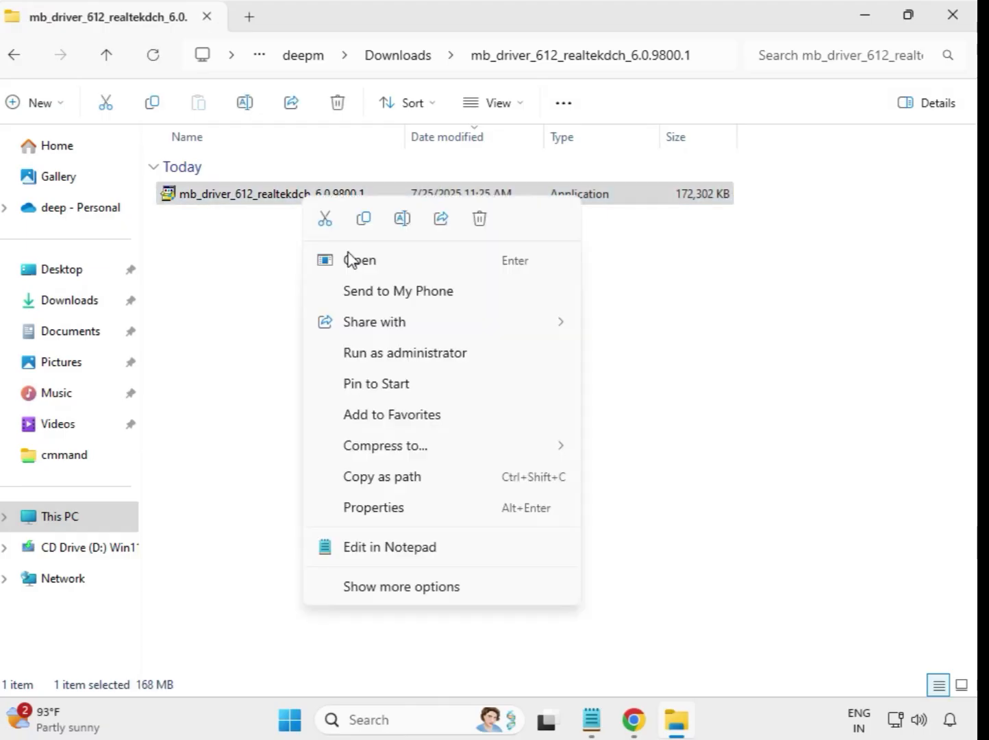
{"action": "left_click", "coordinate": [428, 354]}
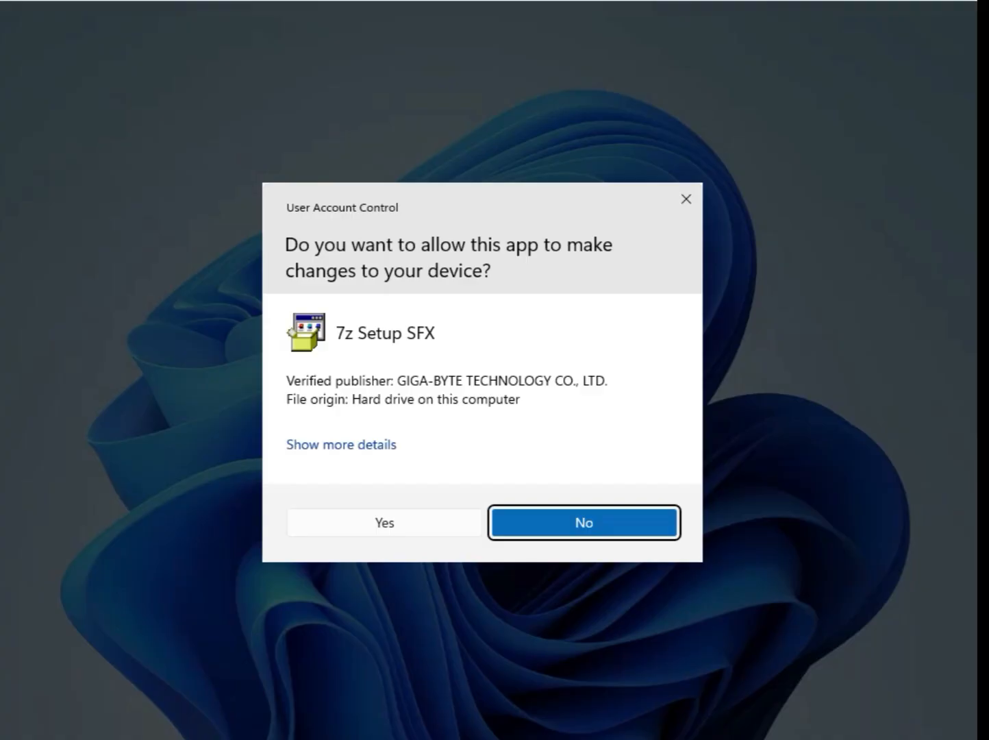
{"action": "left_click", "coordinate": [404, 521]}
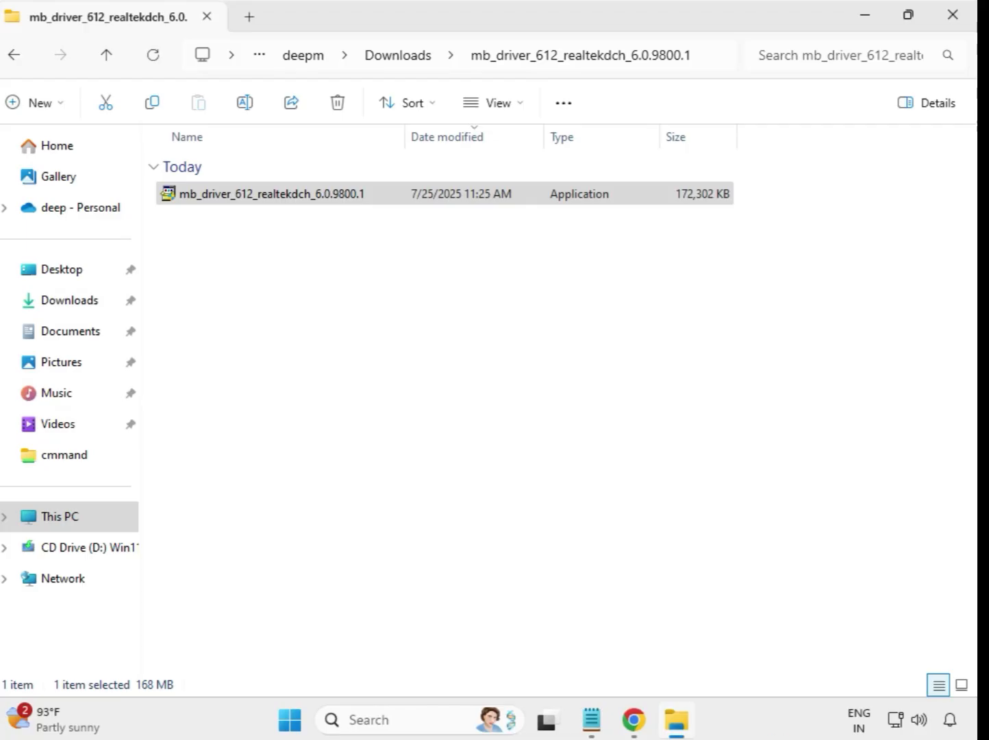
{"action": "left_click", "coordinate": [402, 68]}
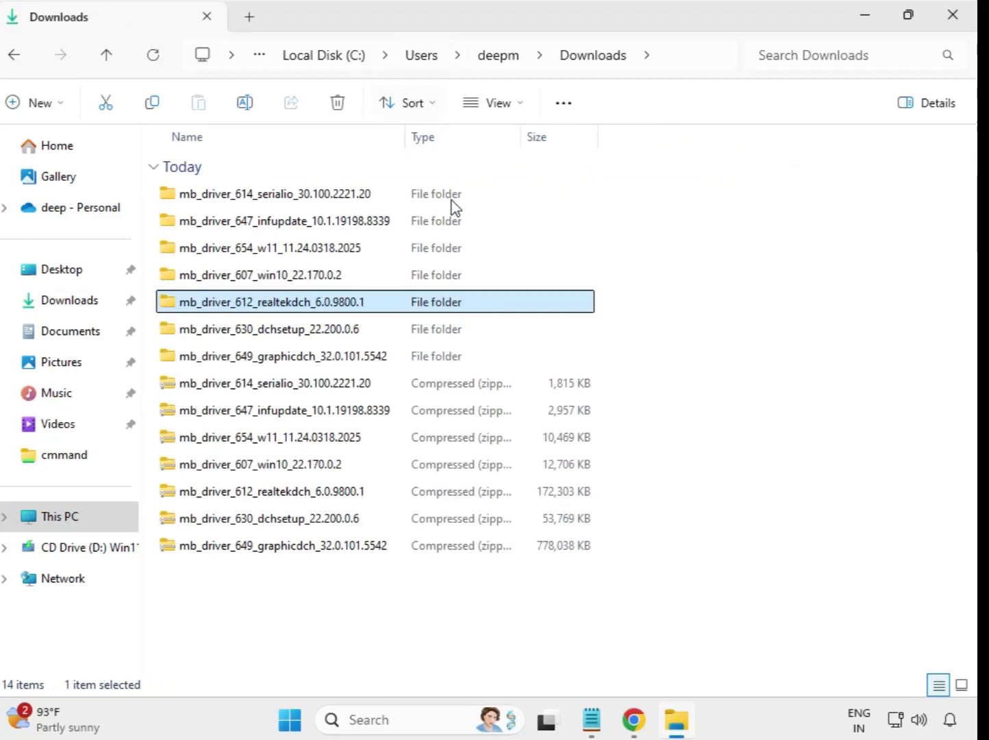
Step: Run the mb_driver_630_dchsetup_22.200.0.6 installer from its extracted folder as administrator, allowing device changes, and return to Downloads
{"action": "left_click", "coordinate": [325, 336]}
{"action": "left_click", "coordinate": [329, 355]}
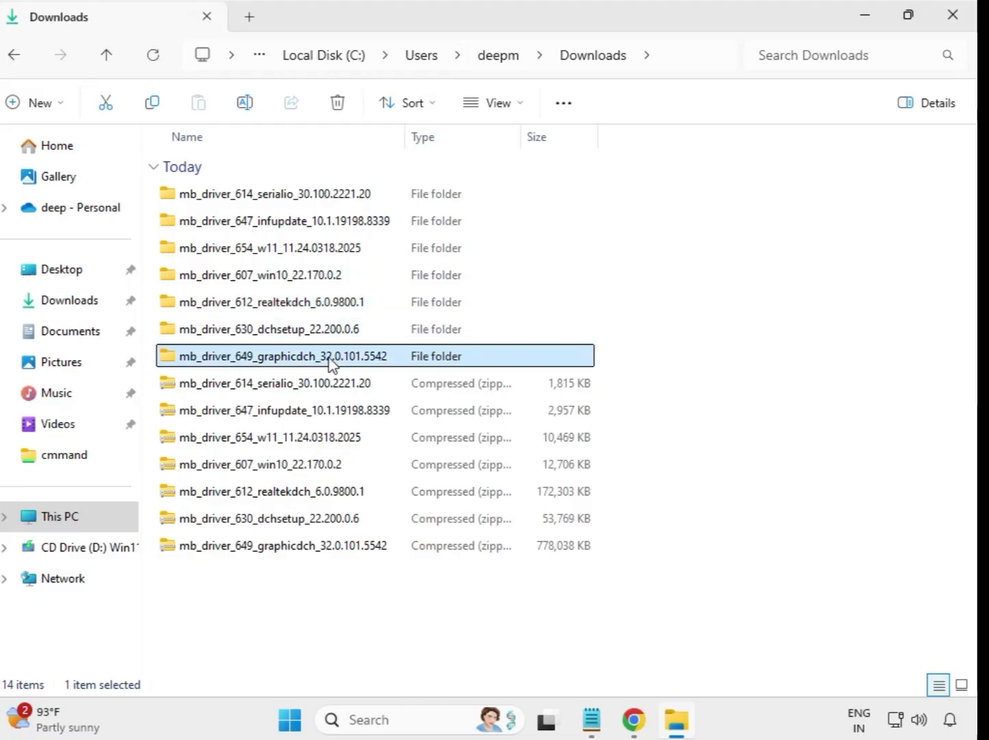
{"action": "left_click", "coordinate": [330, 334]}
{"action": "double_click", "coordinate": [319, 335]}
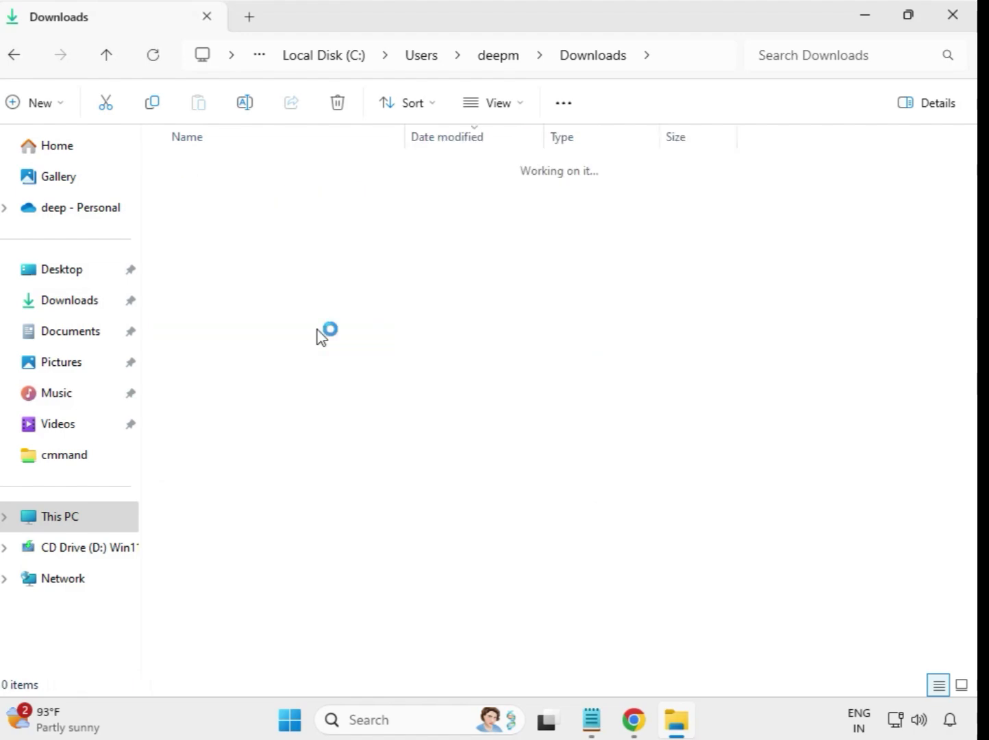
{"action": "left_click", "coordinate": [267, 203]}
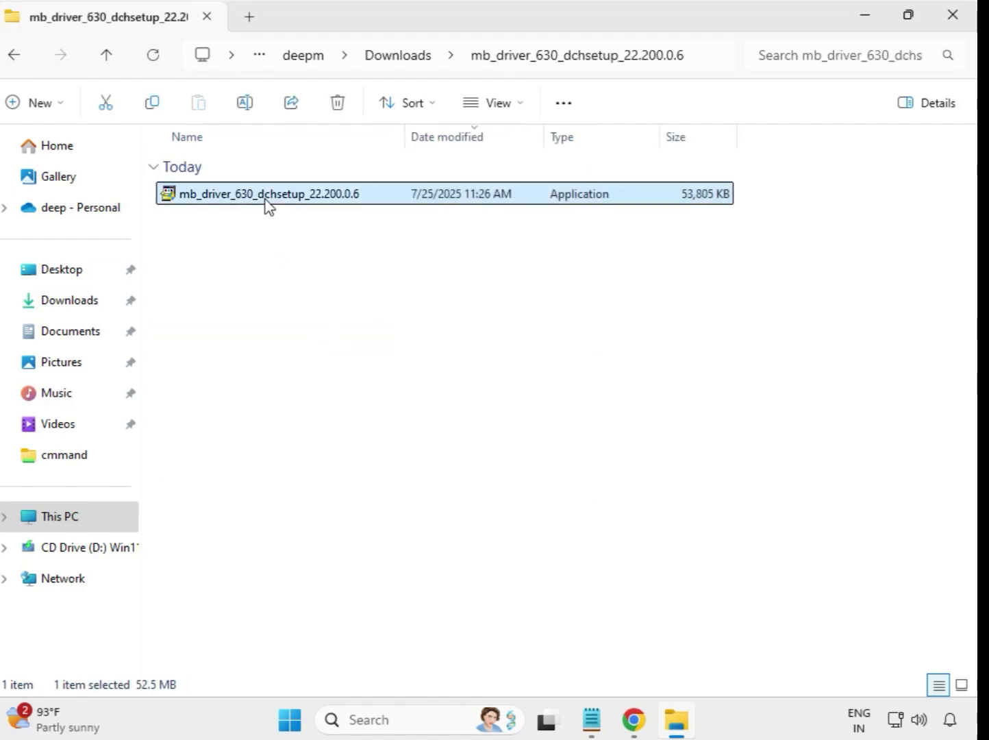
{"action": "right_click", "coordinate": [267, 203]}
{"action": "left_click", "coordinate": [378, 359]}
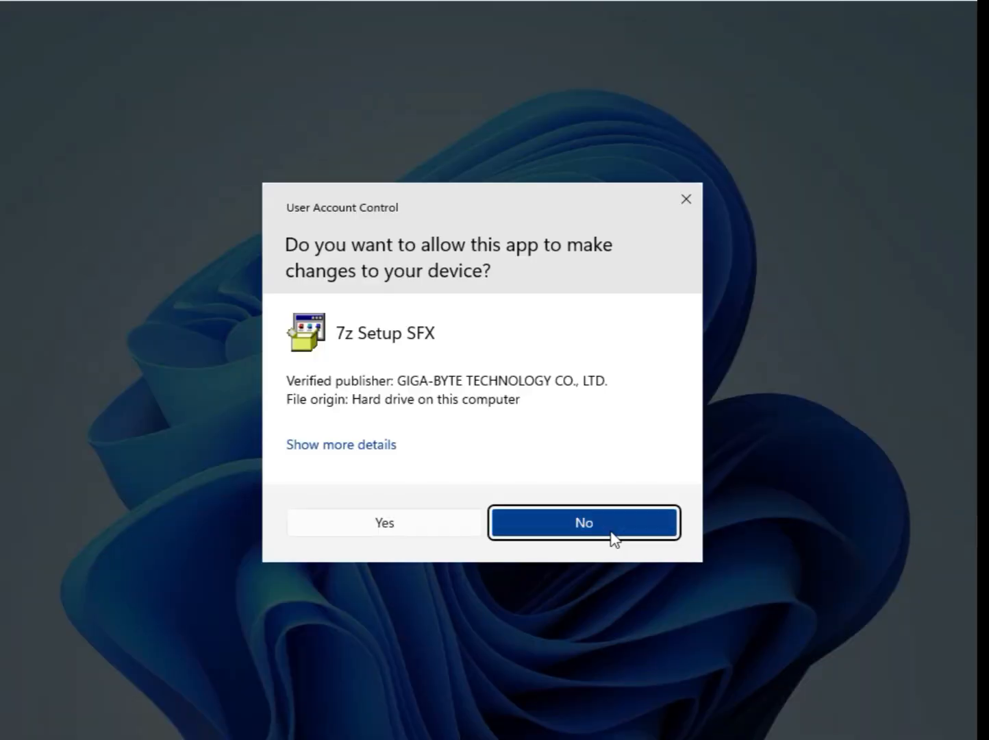
{"action": "left_click", "coordinate": [384, 522]}
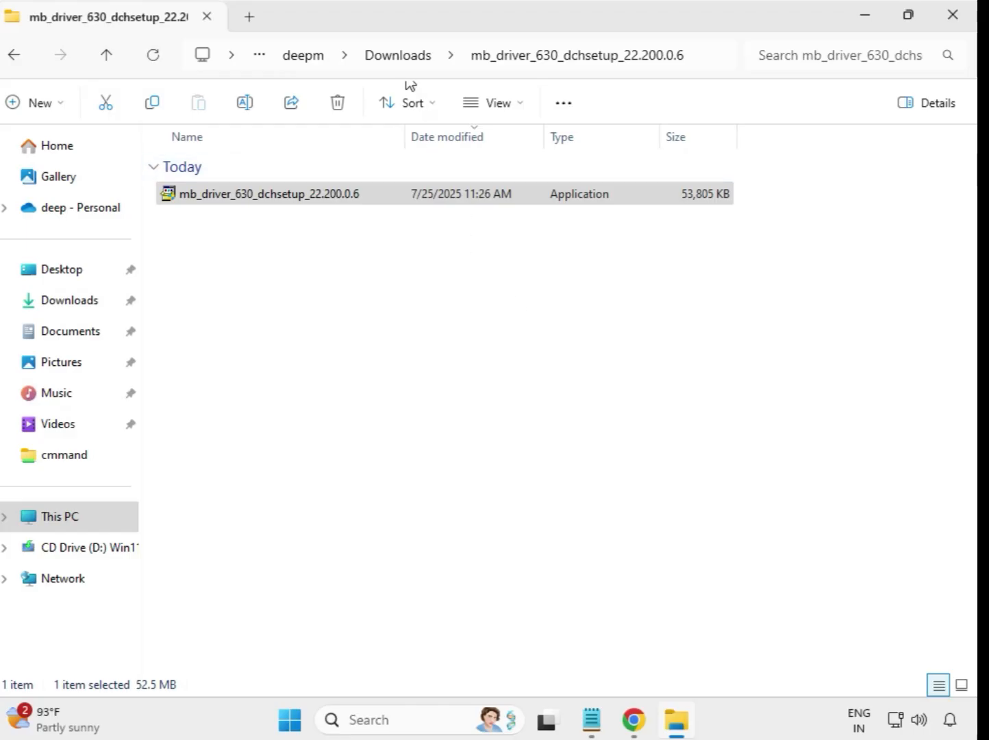
{"action": "left_click", "coordinate": [399, 58]}
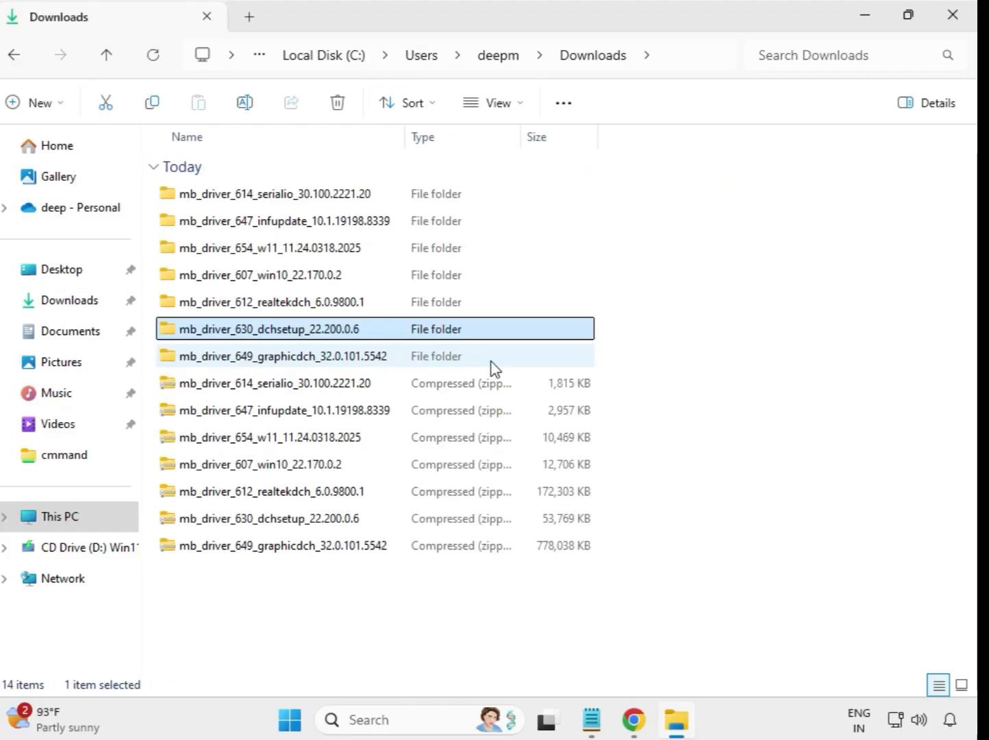
Step: Run the mb_driver_649_graphicdch_32.0.101.5542 installer from its extracted folder as administrator, allowing device changes
{"action": "left_click", "coordinate": [298, 356]}
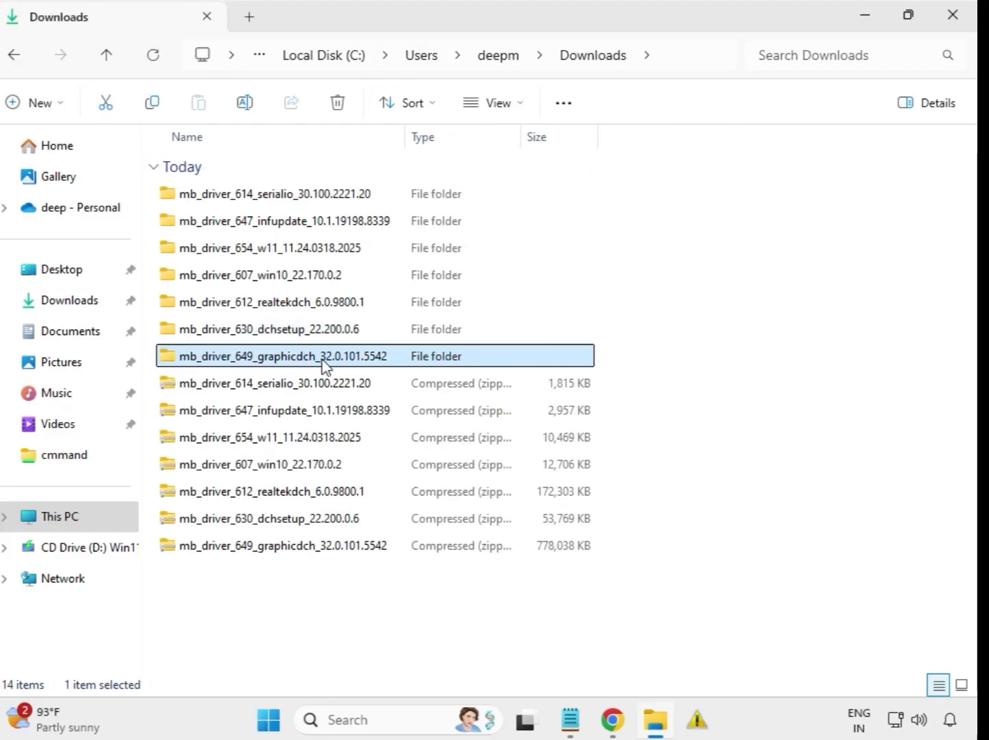
{"action": "double_click", "coordinate": [312, 357]}
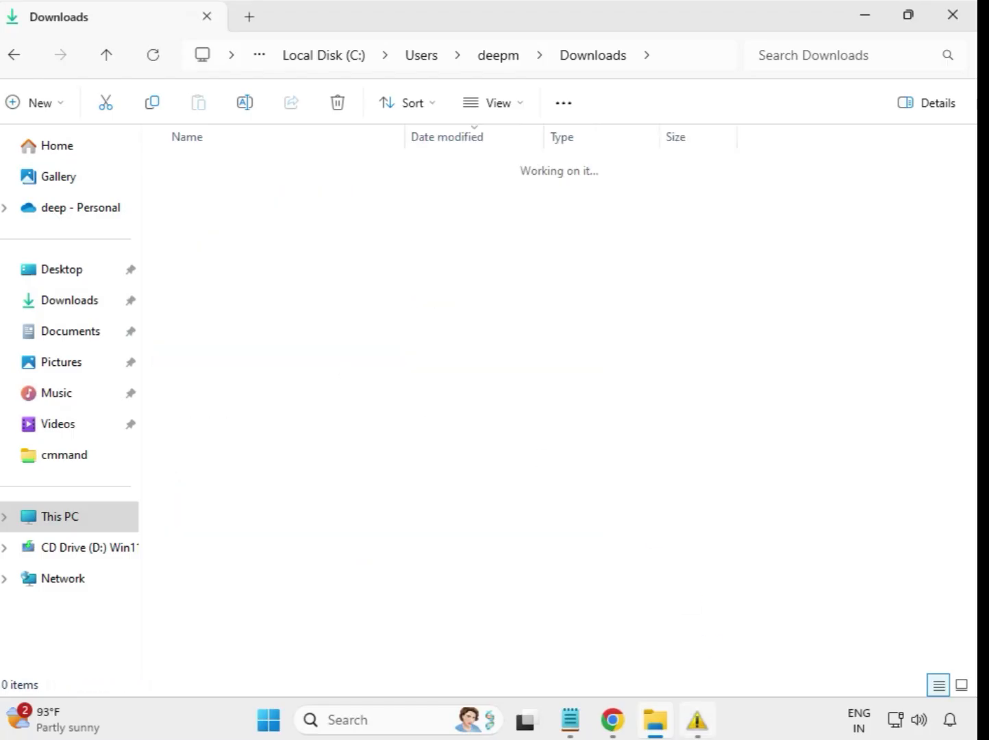
{"action": "left_click", "coordinate": [320, 196]}
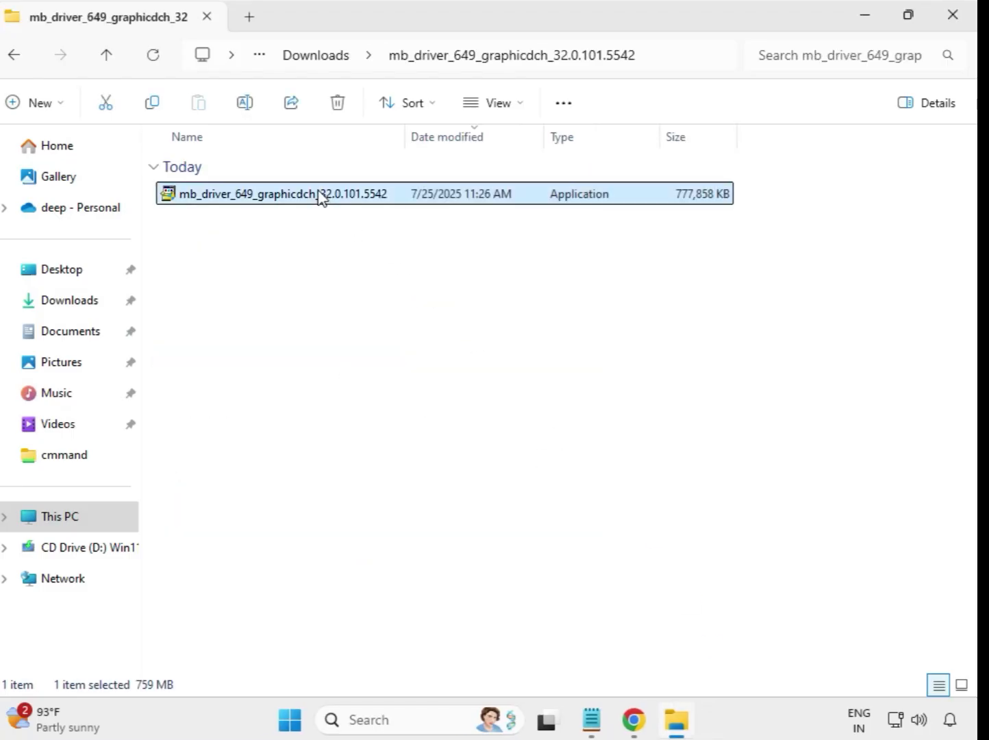
{"action": "right_click", "coordinate": [327, 202]}
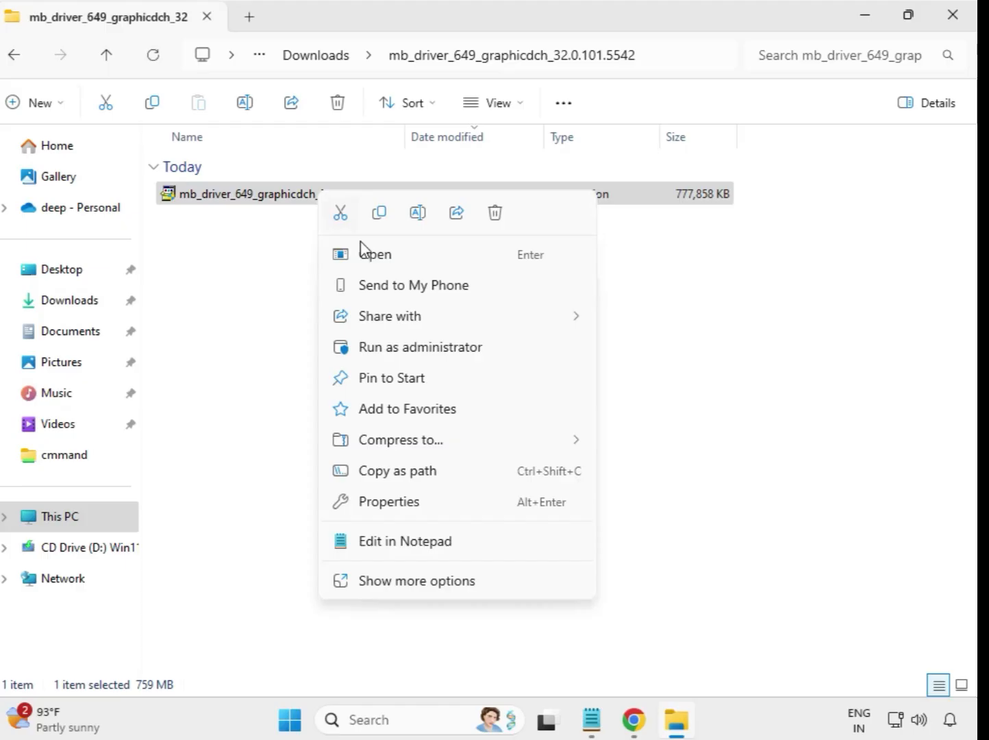
{"action": "left_click", "coordinate": [411, 352]}
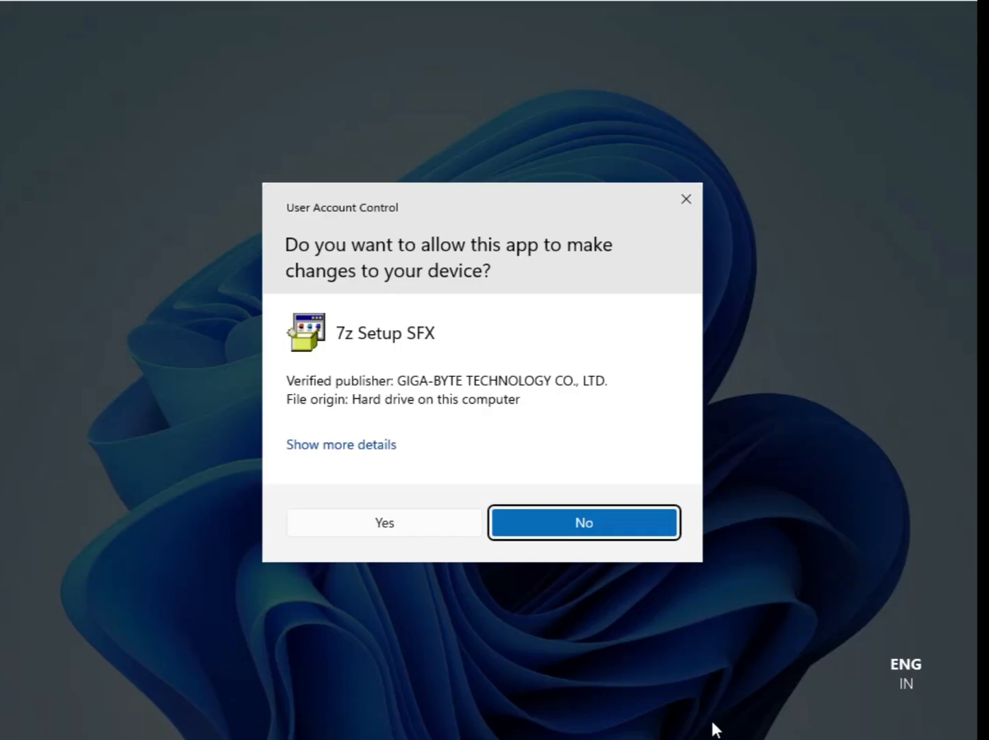
{"action": "left_click", "coordinate": [393, 524]}
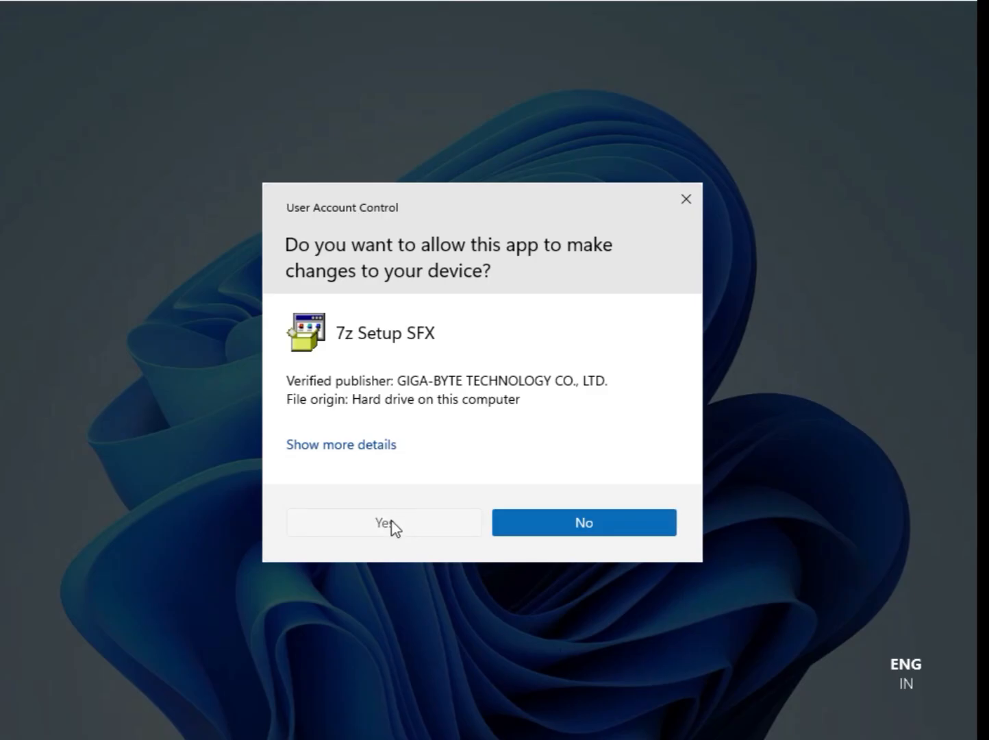